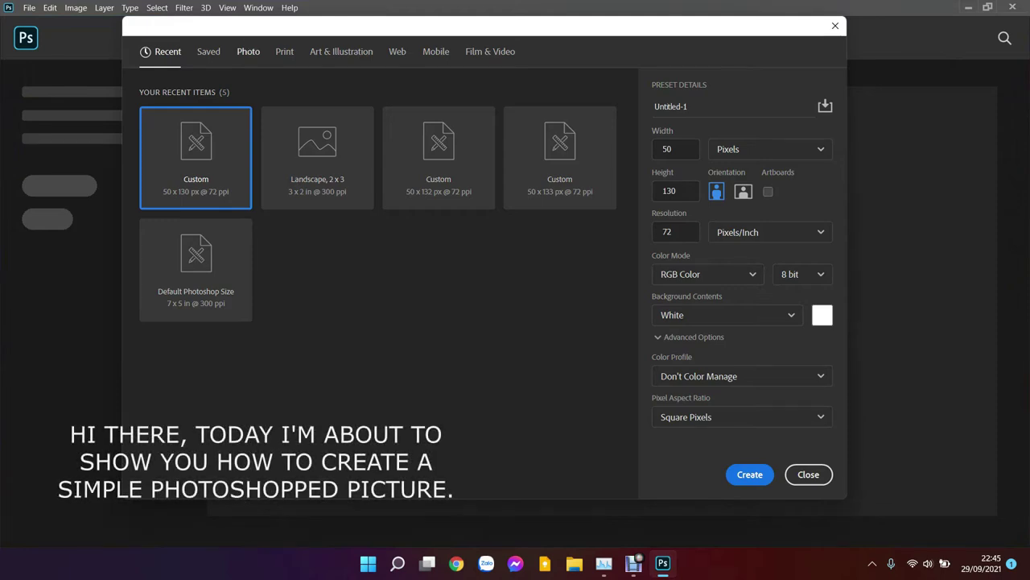
- Create a new 3 x 2 in, 300 ppi document from the Photo Landscape 2x3 preset
{"action": "left_click", "coordinate": [248, 51]}
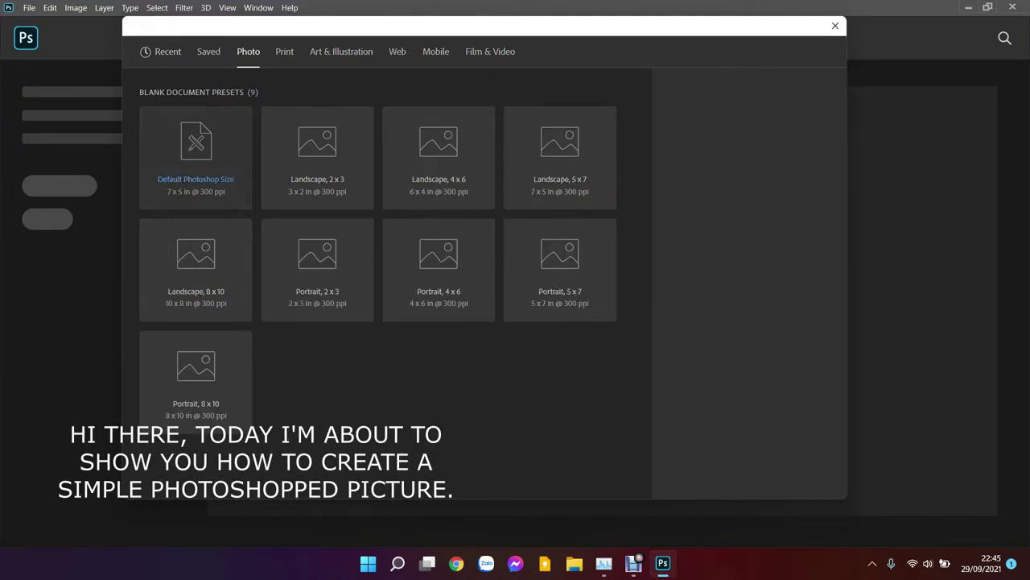
{"action": "left_click", "coordinate": [317, 157]}
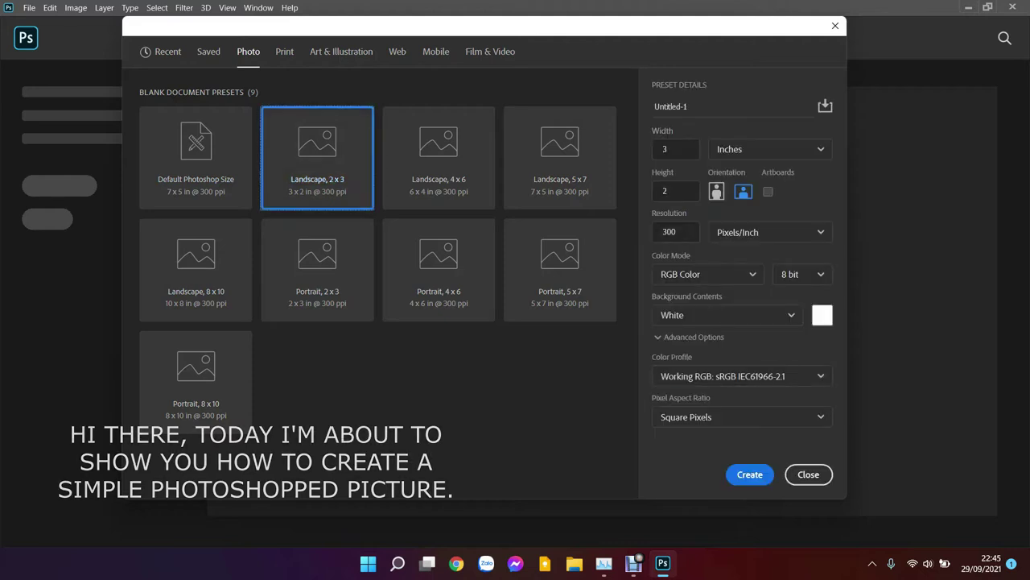
{"action": "key", "text": "Return"}
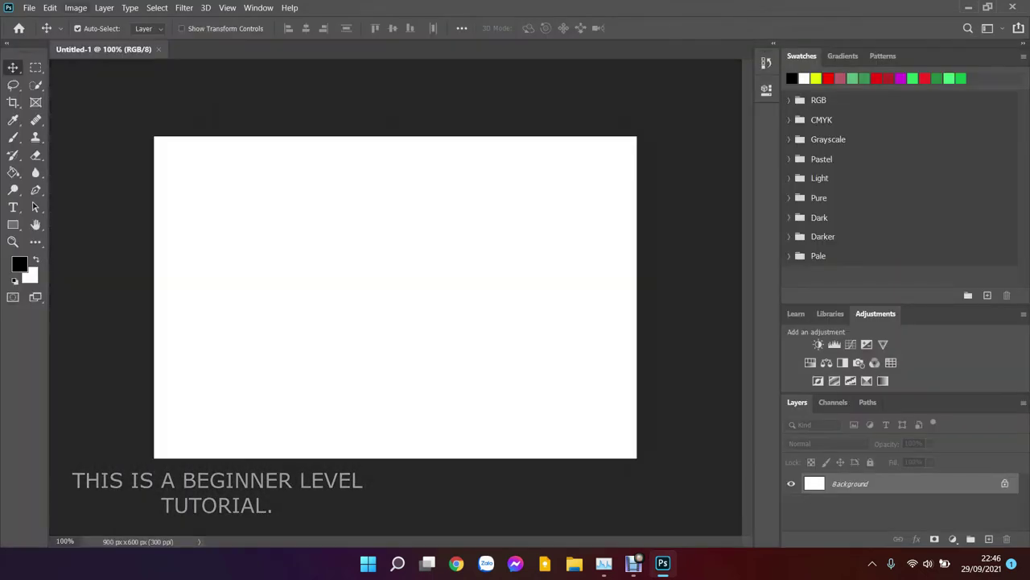
- Open the DSCF0363 photo and zoom in on the walking boy
{"action": "left_click", "coordinate": [28, 7]}
{"action": "left_click", "coordinate": [40, 33]}
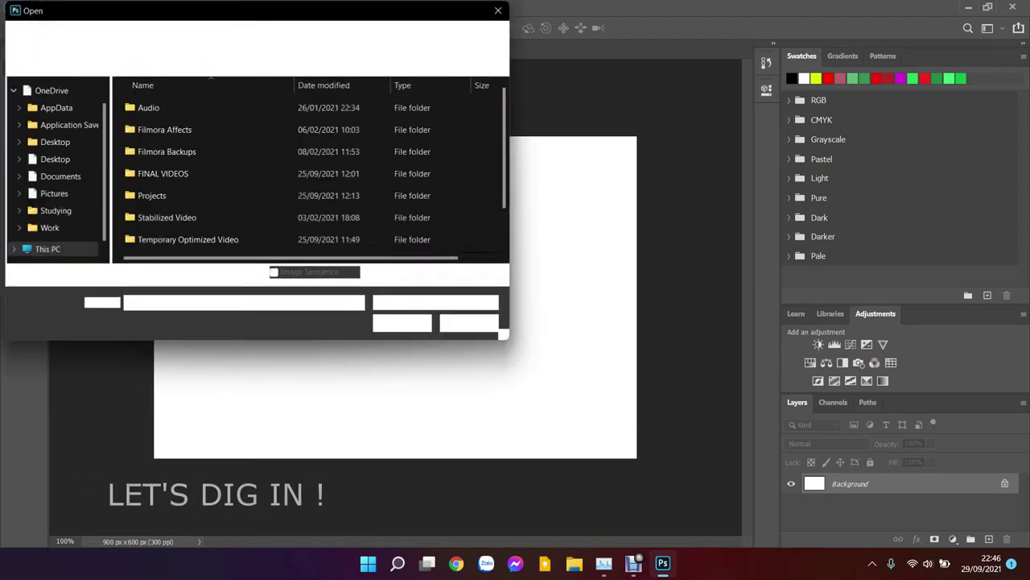
{"action": "left_click", "coordinate": [155, 220]}
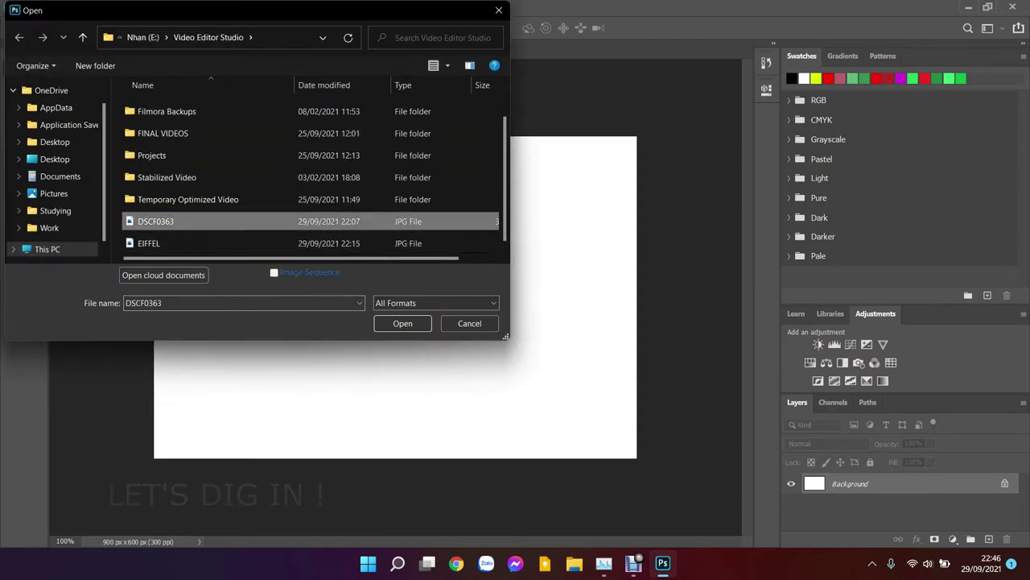
{"action": "key", "text": "Return"}
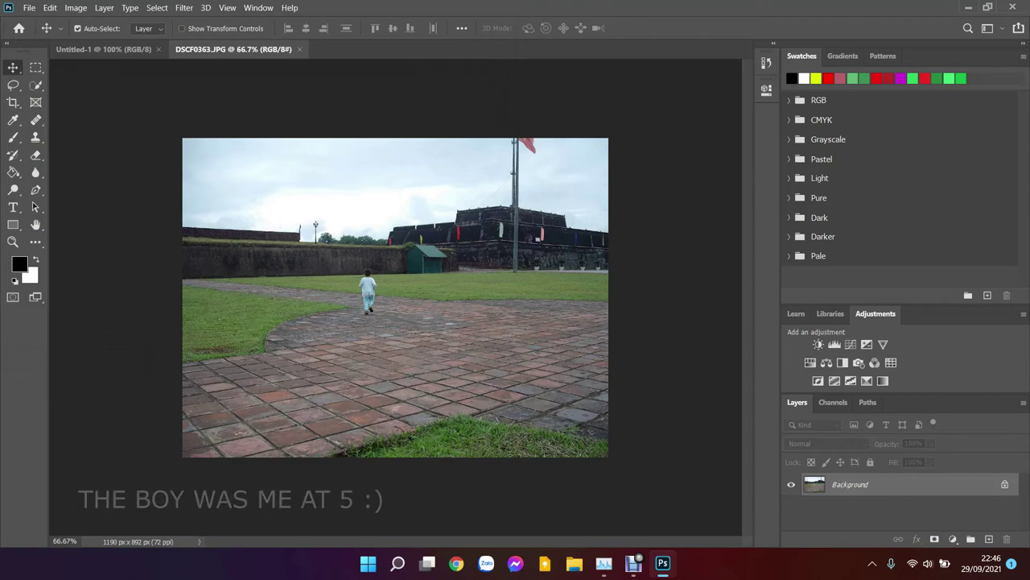
{"action": "key", "text": "ctrl+plus"}
{"action": "key", "text": "ctrl+plus"}
{"action": "key", "text": "ctrl+plus"}
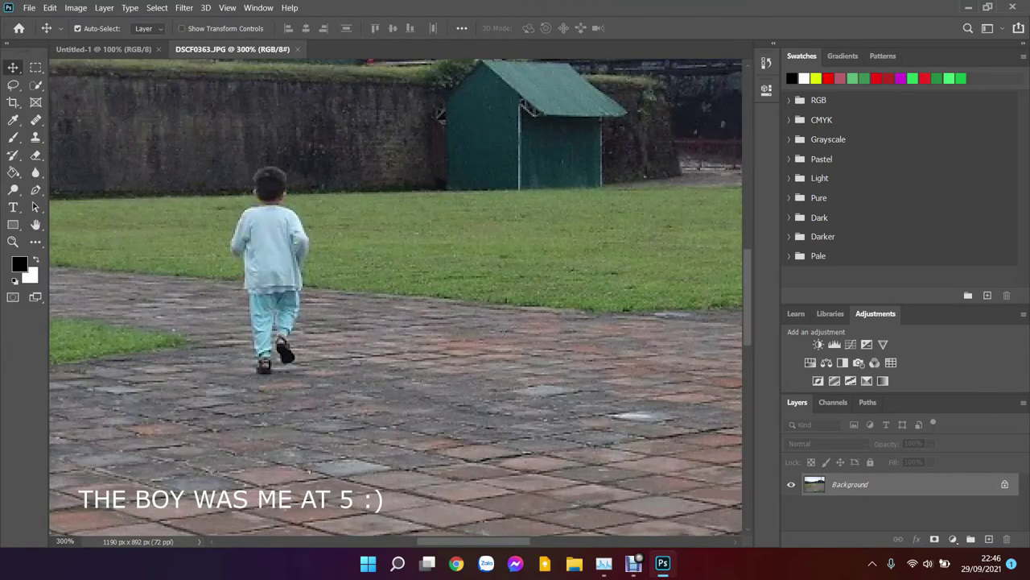
{"action": "scroll", "coordinate": [395, 302], "scroll_direction": "left", "scroll_amount": 3}
{"action": "scroll", "coordinate": [395, 302], "scroll_direction": "up", "scroll_amount": 1}
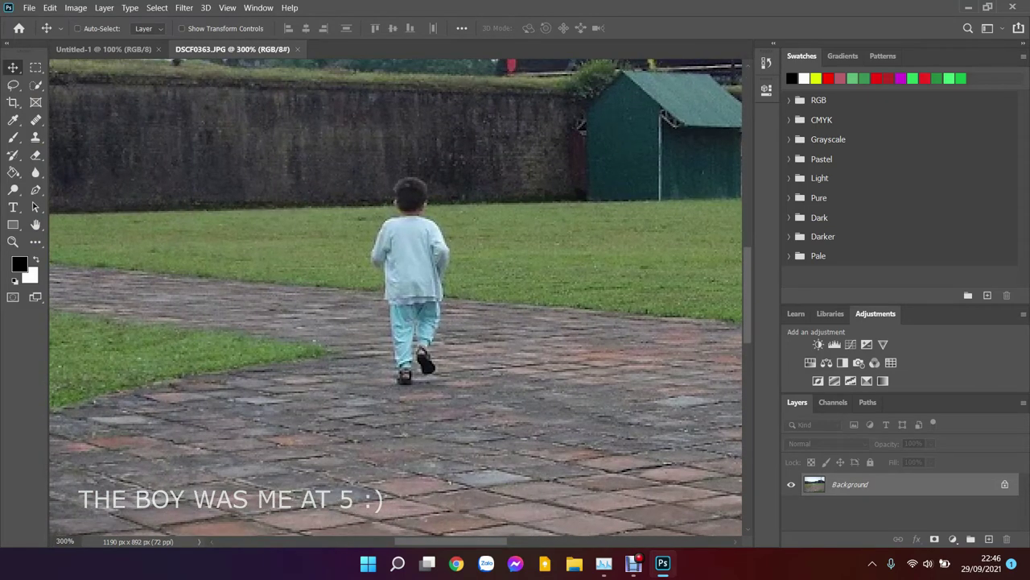
{"action": "key", "text": "ctrl+plus"}
{"action": "key", "text": "ctrl+plus"}
{"action": "scroll", "coordinate": [395, 298], "scroll_direction": "up", "scroll_amount": 1}
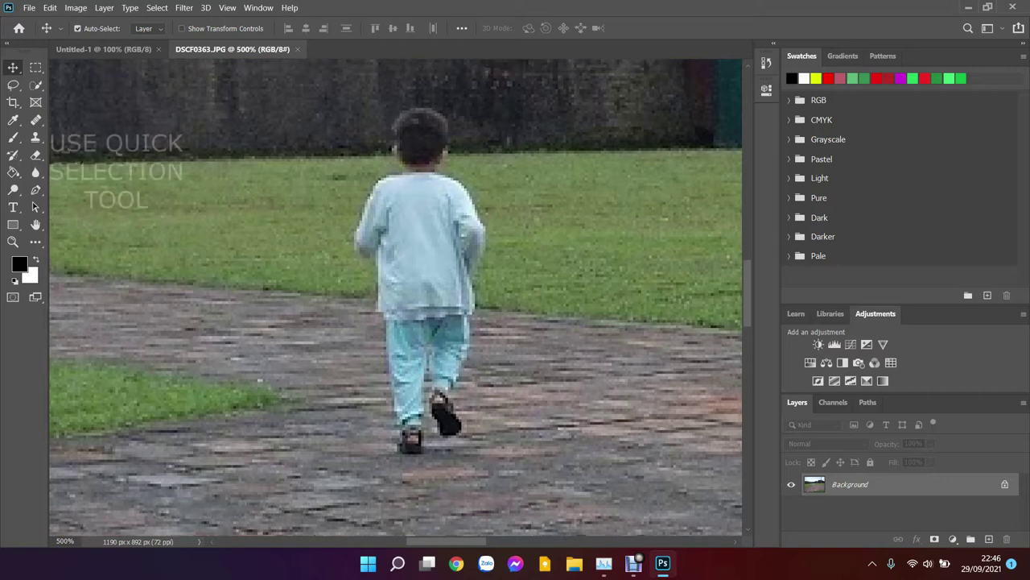
- Brush a Quick Selection over the boy from head to shoes, then hold Alt to subtract
{"action": "left_click", "coordinate": [35, 84]}
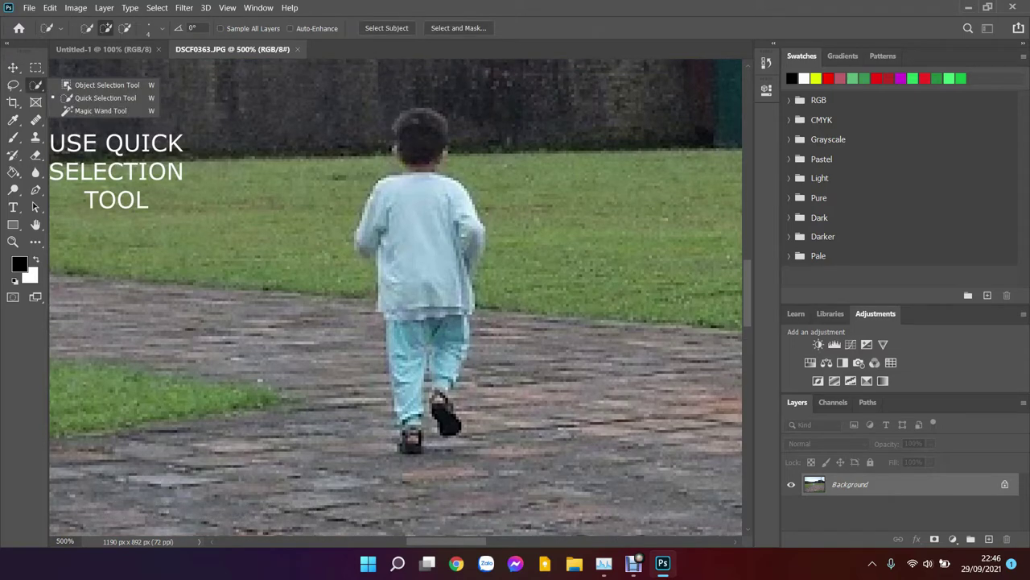
{"action": "left_click", "coordinate": [104, 97]}
{"action": "left_click", "coordinate": [419, 137]}
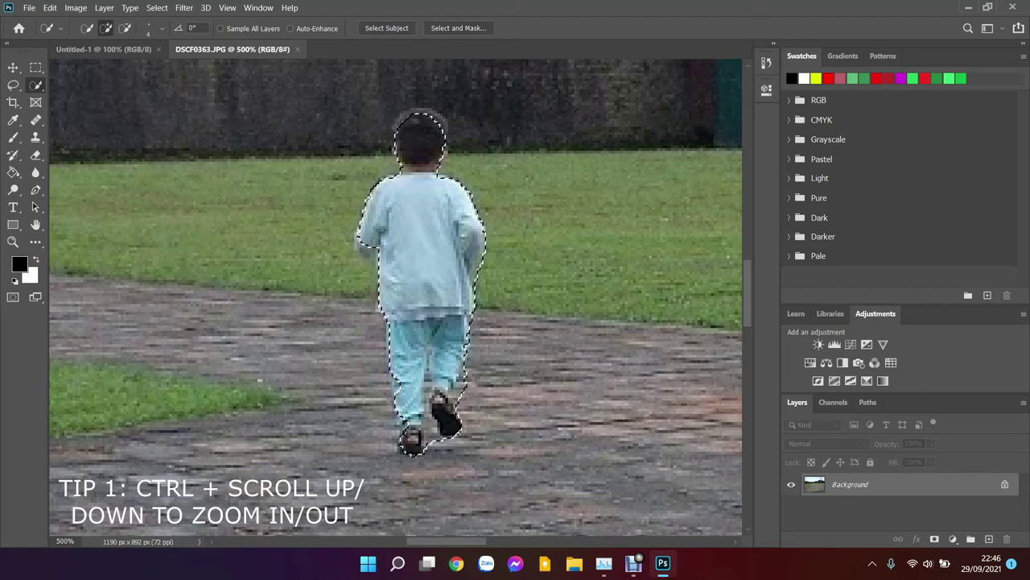
{"action": "scroll", "coordinate": [395, 310], "scroll_direction": "up", "scroll_amount": 1}
{"action": "scroll", "coordinate": [394, 310], "scroll_direction": "up", "scroll_amount": 2}
{"action": "key", "text": "alt"}
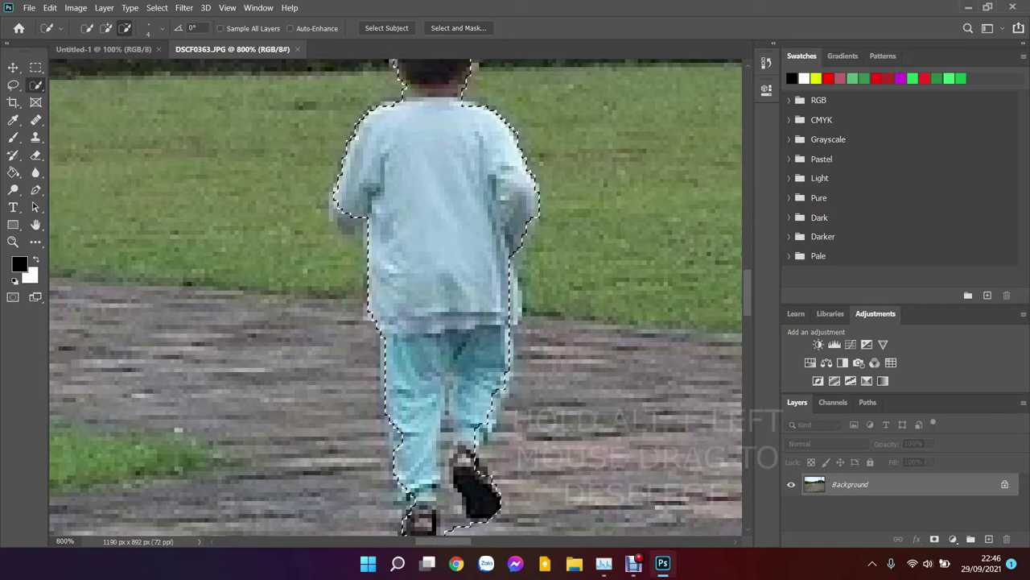
{"action": "scroll", "coordinate": [395, 297], "scroll_direction": "down", "scroll_amount": 2}
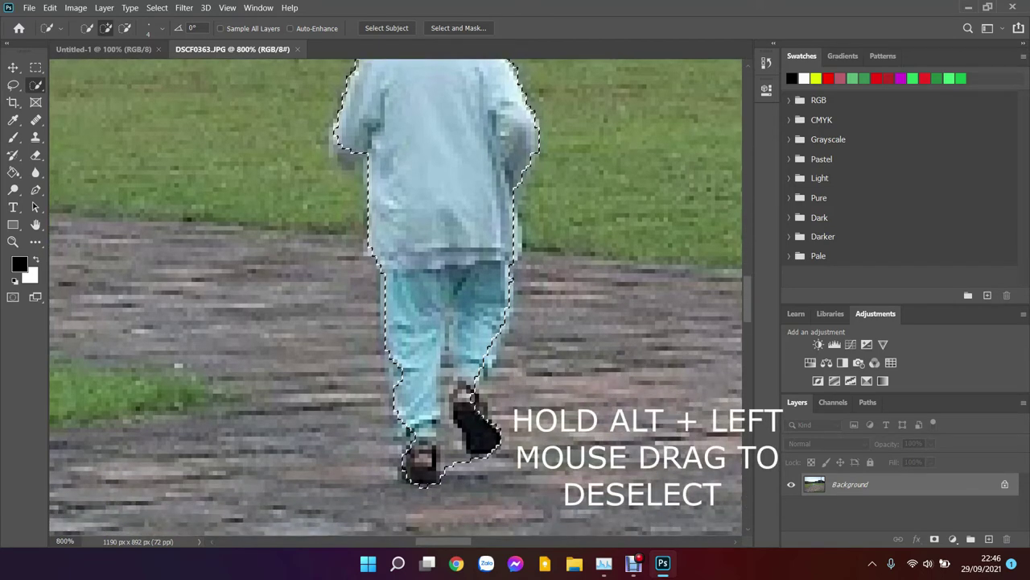
- Subtract the path beside the shoes and the ground between the legs from the boy's selection
{"action": "left_click_drag", "start_coordinate": [475, 406], "coordinate": [483, 442]}
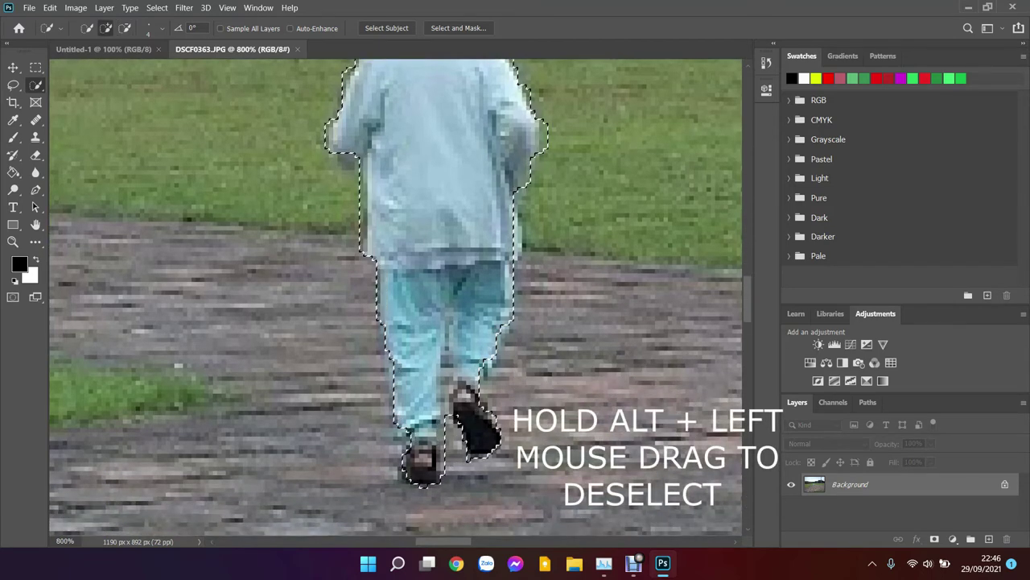
{"action": "scroll", "coordinate": [394, 297], "scroll_direction": "up", "scroll_amount": 1}
{"action": "scroll", "coordinate": [395, 297], "scroll_direction": "up", "scroll_amount": 1}
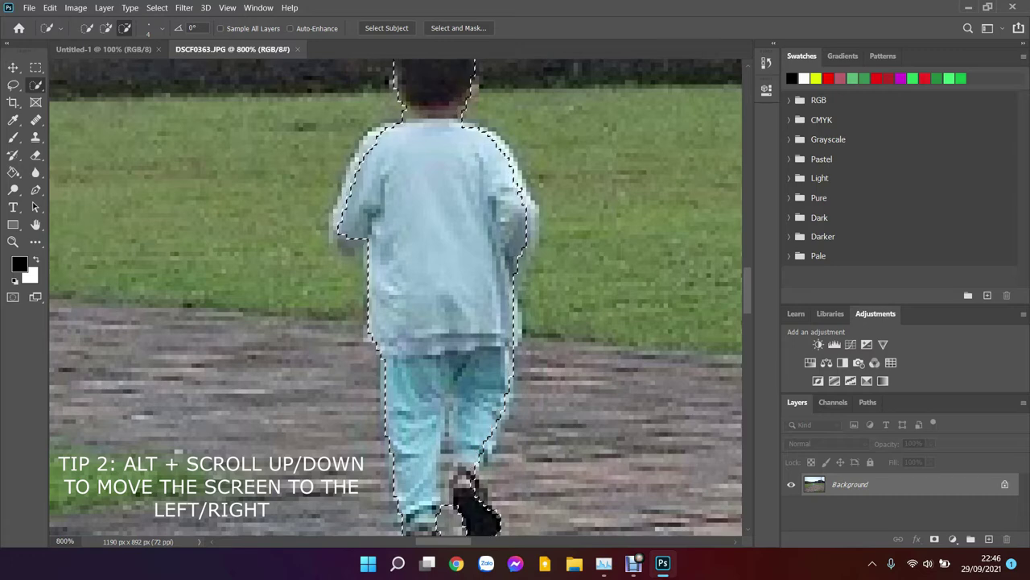
{"action": "scroll", "coordinate": [394, 298], "scroll_direction": "down", "scroll_amount": 1}
{"action": "scroll", "coordinate": [395, 298], "scroll_direction": "down", "scroll_amount": 2}
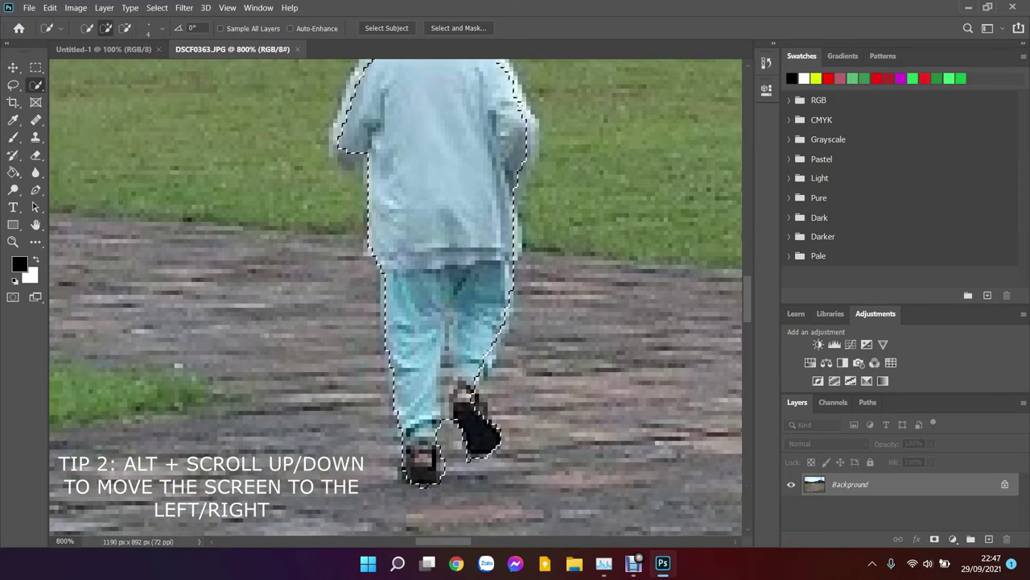
{"action": "scroll", "coordinate": [394, 298], "scroll_direction": "down", "scroll_amount": 1}
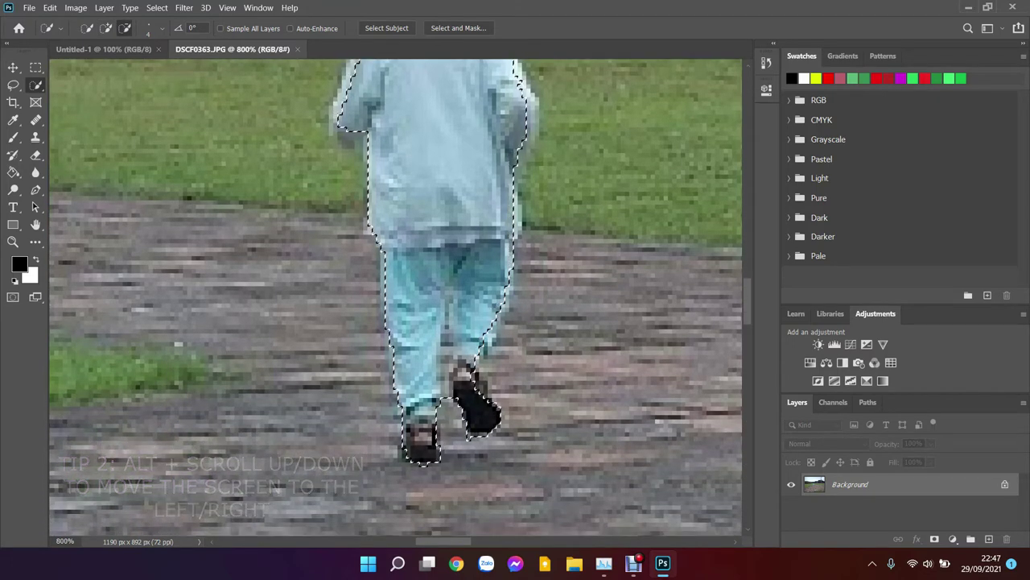
{"action": "left_click", "coordinate": [445, 377], "text": "alt"}
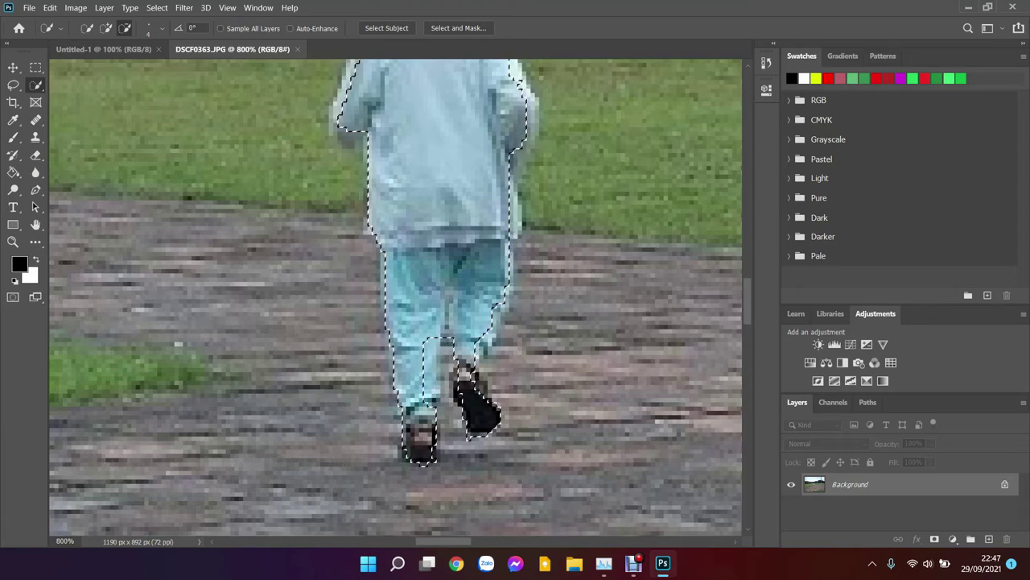
{"action": "scroll", "coordinate": [395, 297], "scroll_direction": "down", "scroll_amount": 2}
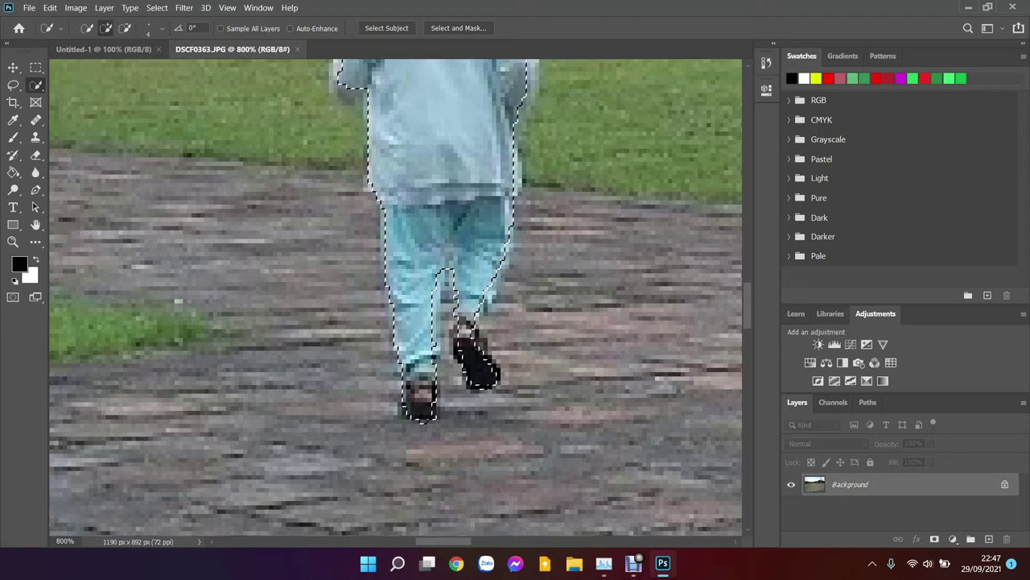
{"action": "scroll", "coordinate": [395, 297], "scroll_direction": "up", "scroll_amount": 2}
{"action": "scroll", "coordinate": [394, 298], "scroll_direction": "up", "scroll_amount": 2}
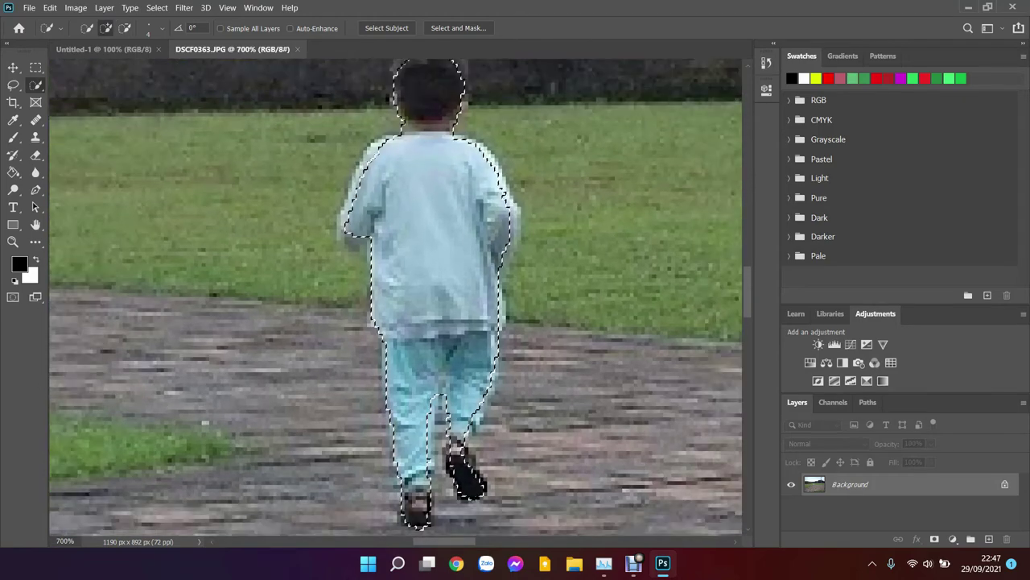
{"action": "scroll", "coordinate": [395, 298], "scroll_direction": "down", "scroll_amount": 2}
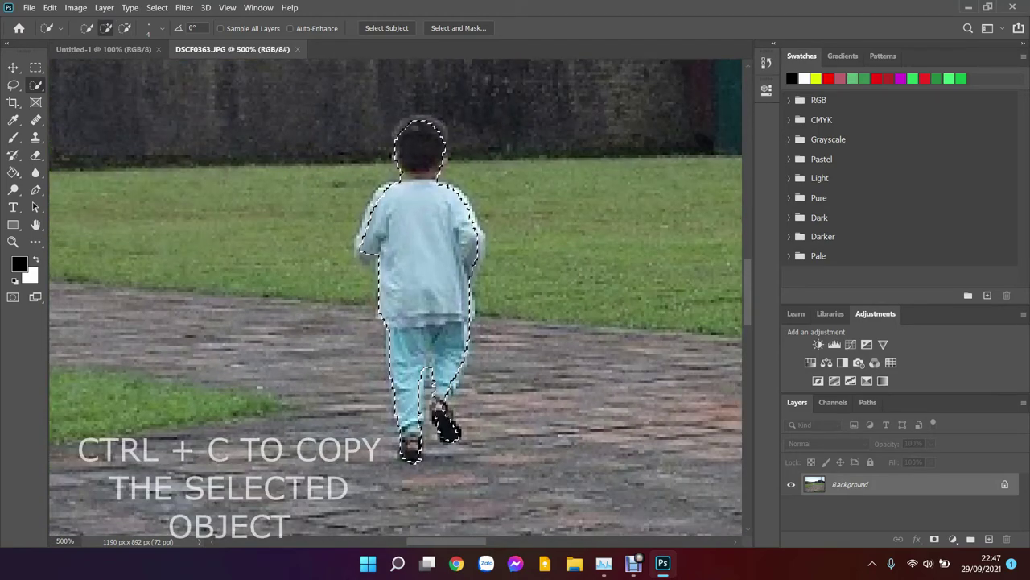
- Create a new 10 x 8 in, 300 ppi document from the Photo Landscape 8x10 preset
{"action": "right_click", "coordinate": [380, 48]}
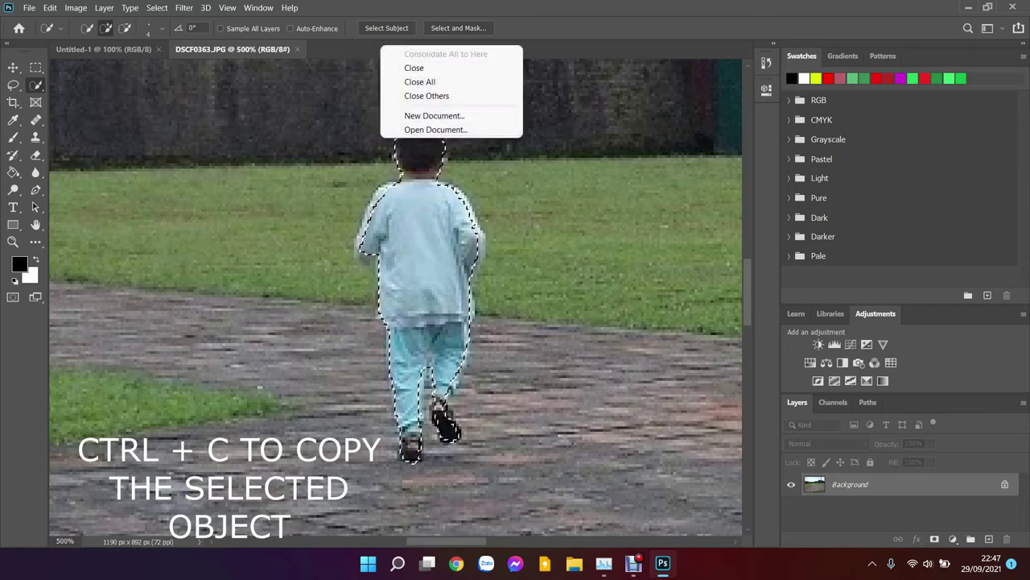
{"action": "left_click", "coordinate": [427, 113]}
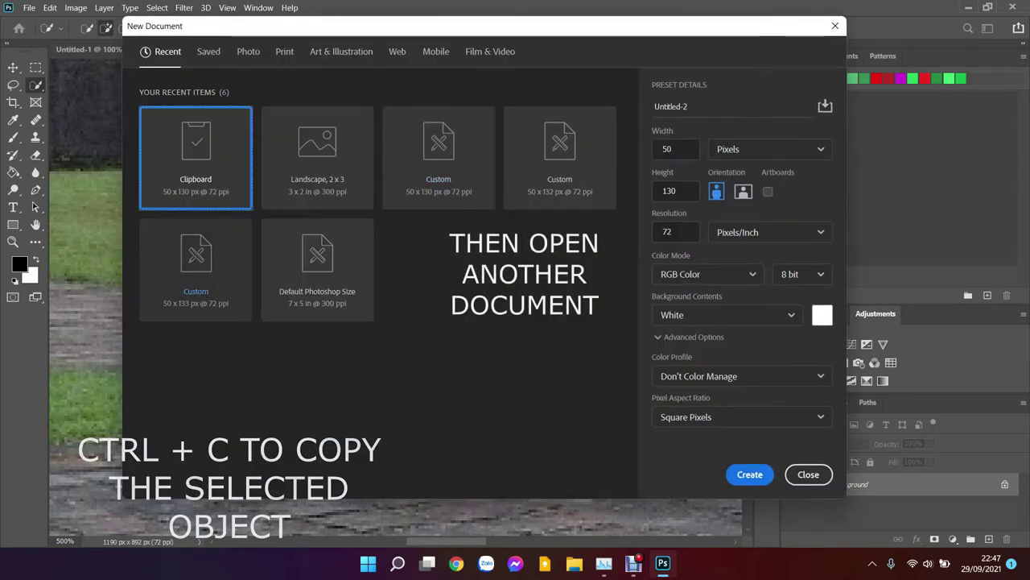
{"action": "left_click", "coordinate": [248, 51]}
{"action": "left_click", "coordinate": [196, 282]}
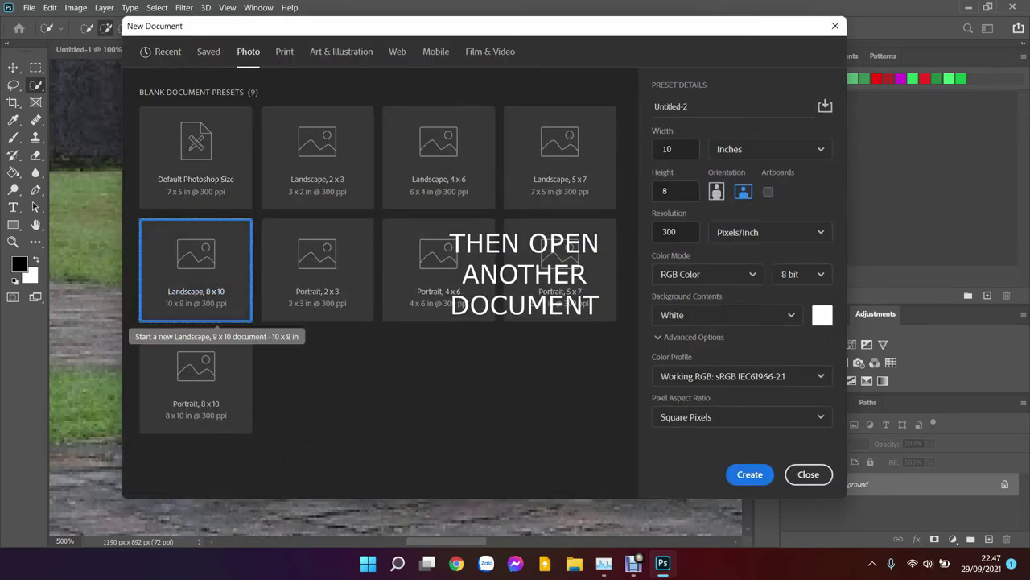
{"action": "key", "text": "Return"}
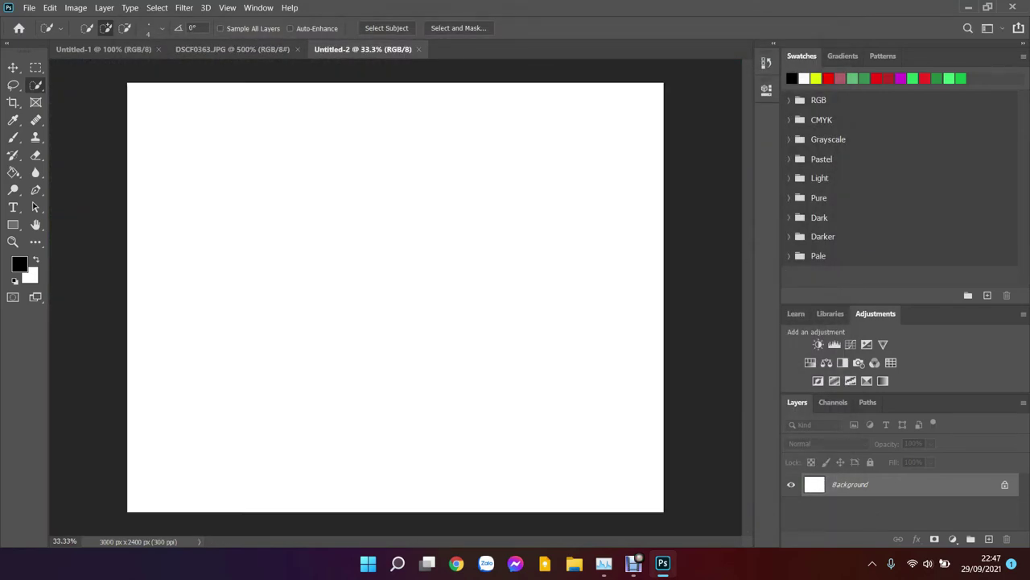
{"action": "left_click", "coordinate": [29, 7]}
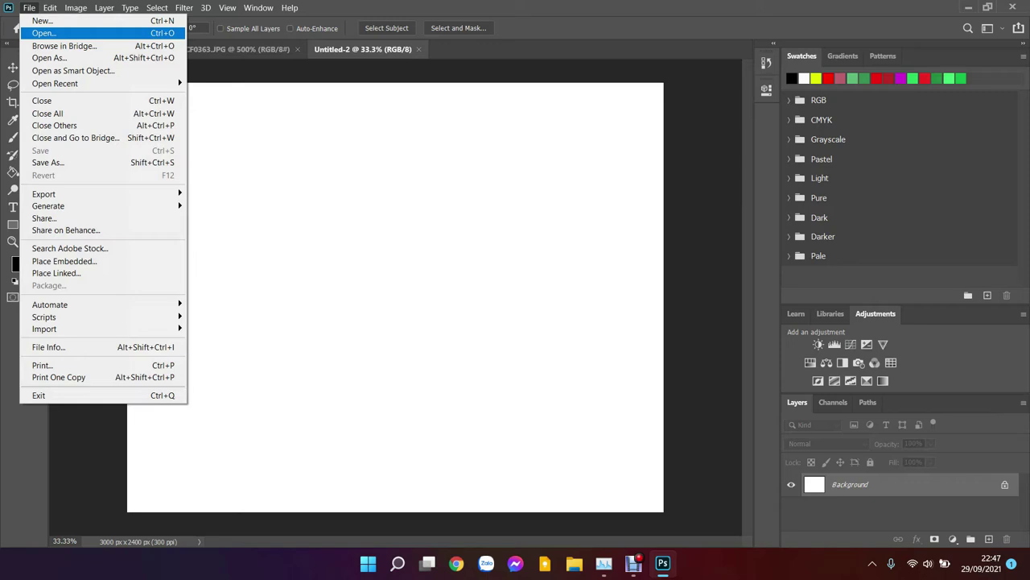
- Open EIFFEL.jpg, dismiss the pixel aspect ratio notice, and paste the boy as Layer 1
{"action": "left_click", "coordinate": [44, 23]}
{"action": "left_click", "coordinate": [149, 243]}
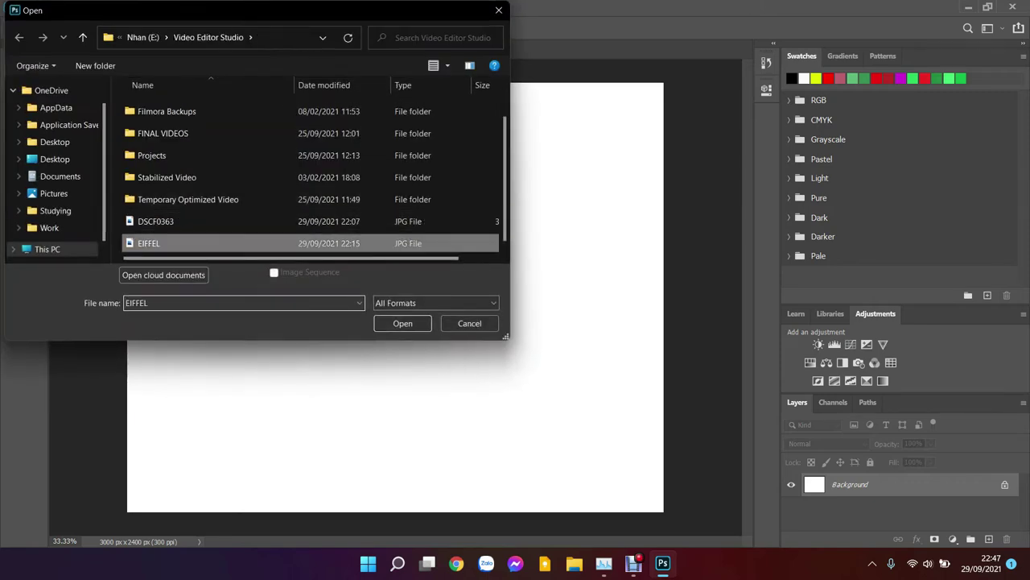
{"action": "key", "text": "Return"}
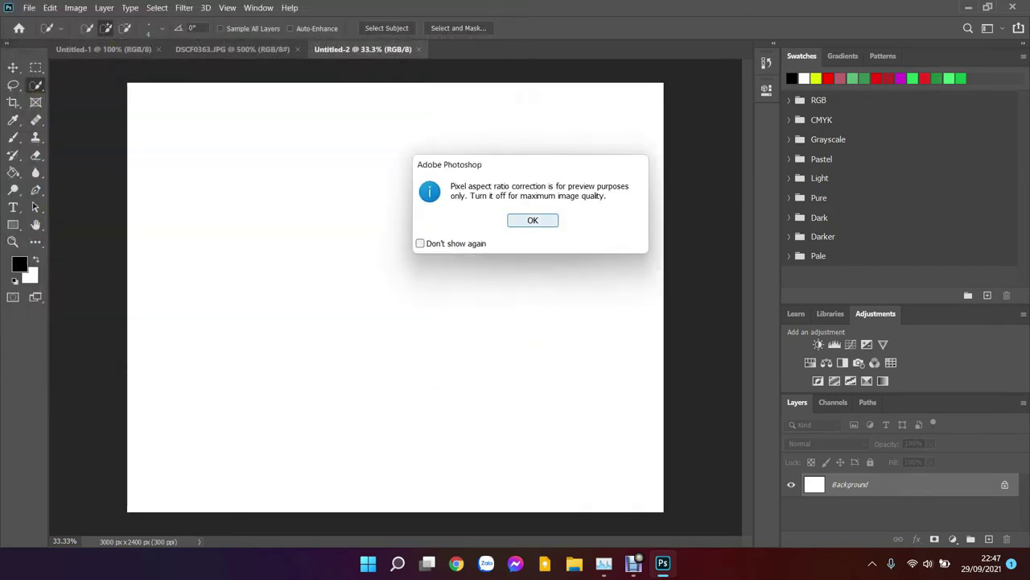
{"action": "key", "text": "Return"}
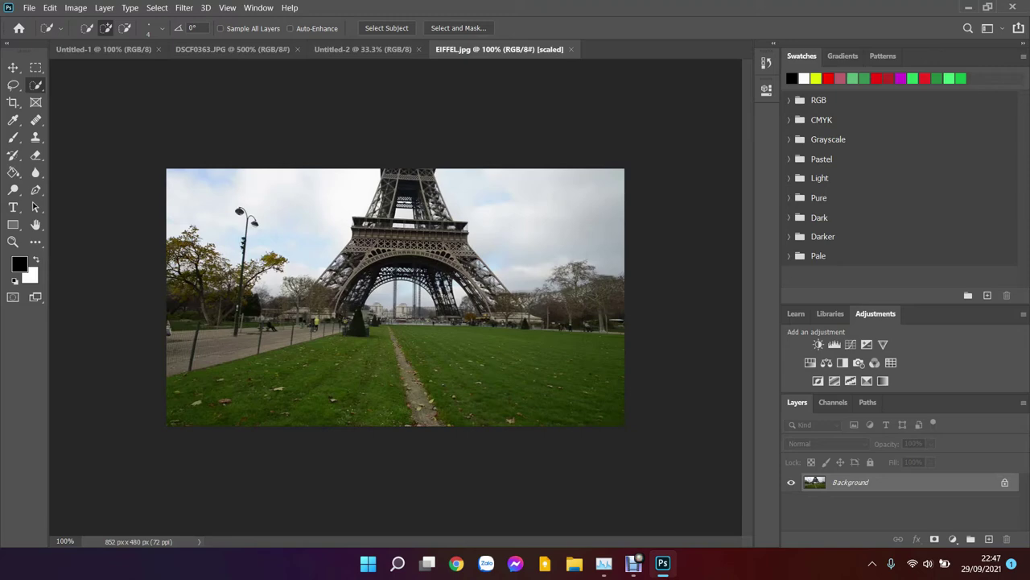
{"action": "key", "text": "ctrl+v"}
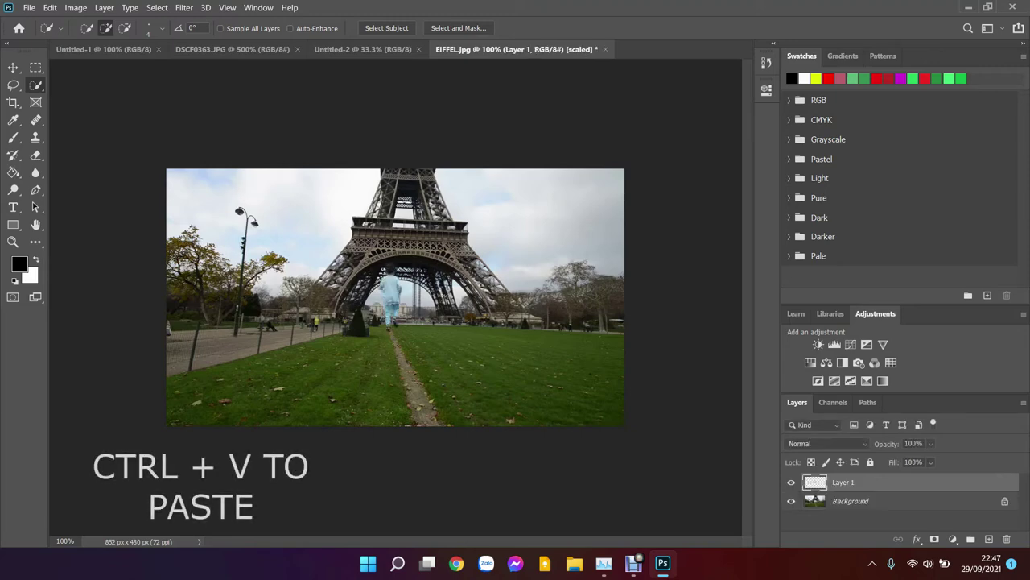
{"action": "key", "text": "ctrl+plus"}
{"action": "key", "text": "ctrl+plus"}
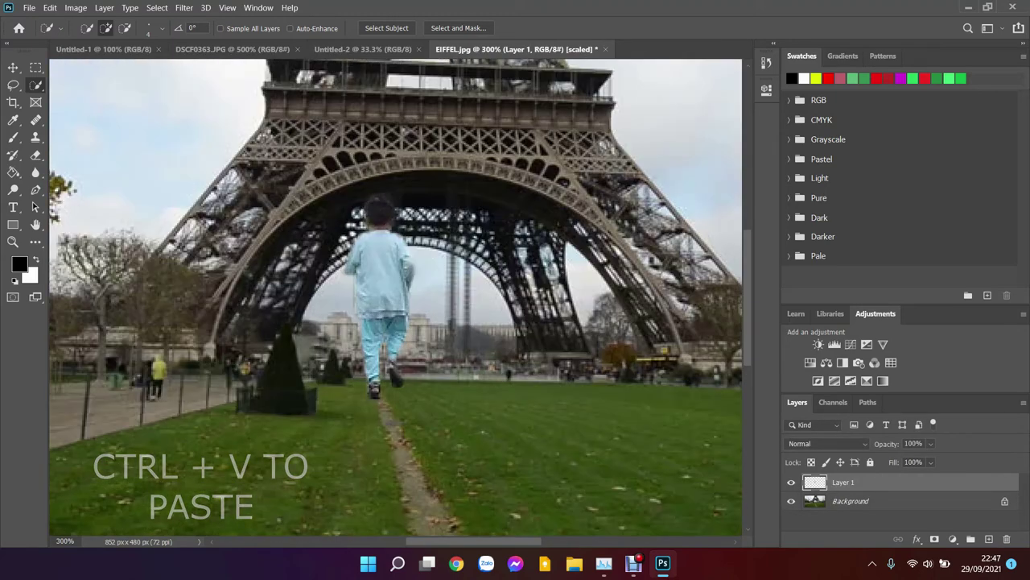
- Use the Move tool to drag Layer 1 down so the boy stands on the foreground dirt path
{"action": "key", "text": "v"}
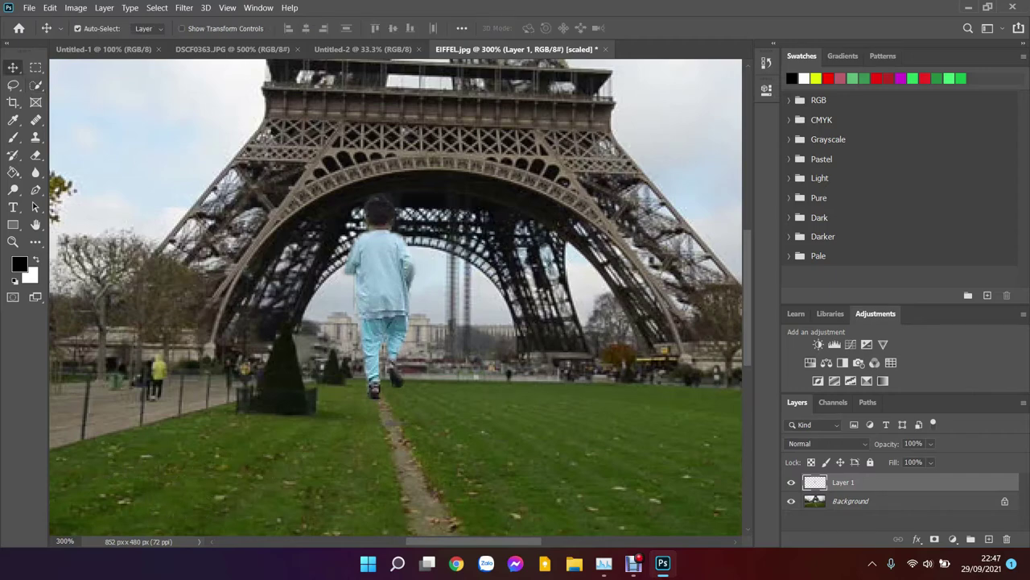
{"action": "left_click_drag", "start_coordinate": [405, 294], "coordinate": [459, 390]}
{"action": "scroll", "coordinate": [459, 391], "scroll_direction": "down", "scroll_amount": 3}
{"action": "left_click_drag", "start_coordinate": [455, 318], "coordinate": [461, 326]}
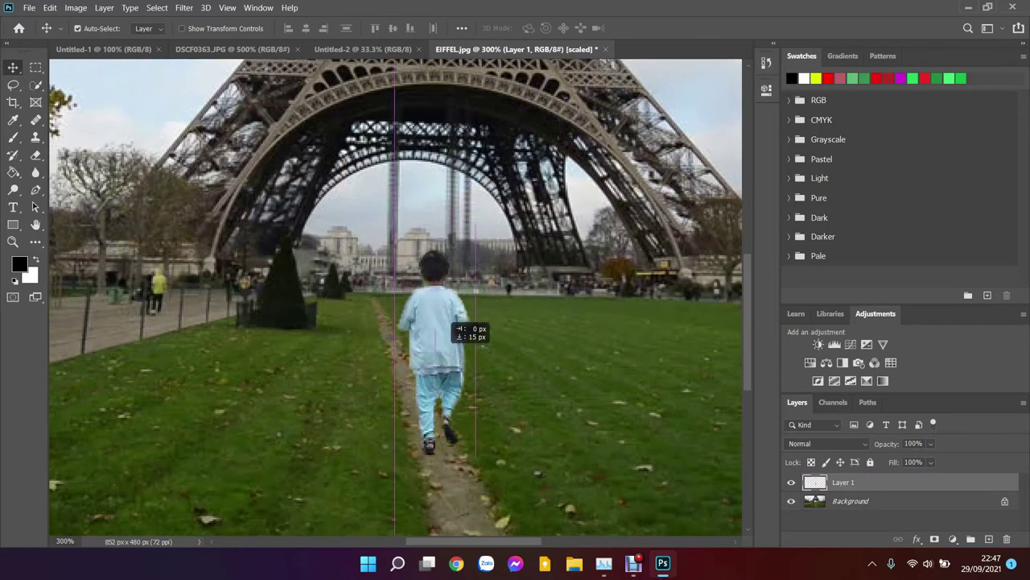
{"action": "scroll", "coordinate": [395, 298], "scroll_direction": "up", "scroll_amount": 4}
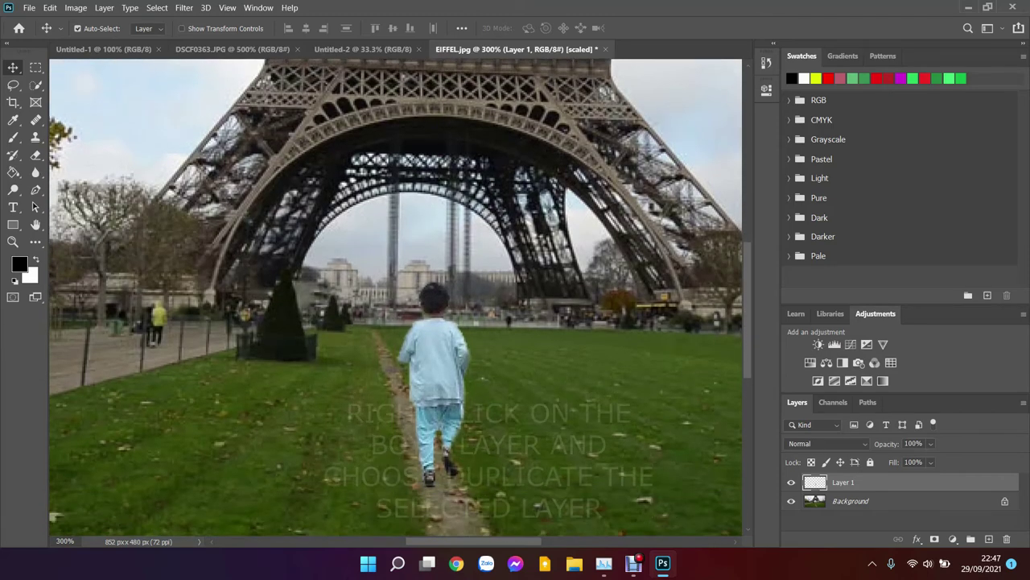
{"action": "scroll", "coordinate": [463, 274], "scroll_direction": "down", "scroll_amount": 5}
{"action": "left_click_drag", "start_coordinate": [463, 259], "coordinate": [463, 273]}
{"action": "scroll", "coordinate": [475, 281], "scroll_direction": "down", "scroll_amount": 2}
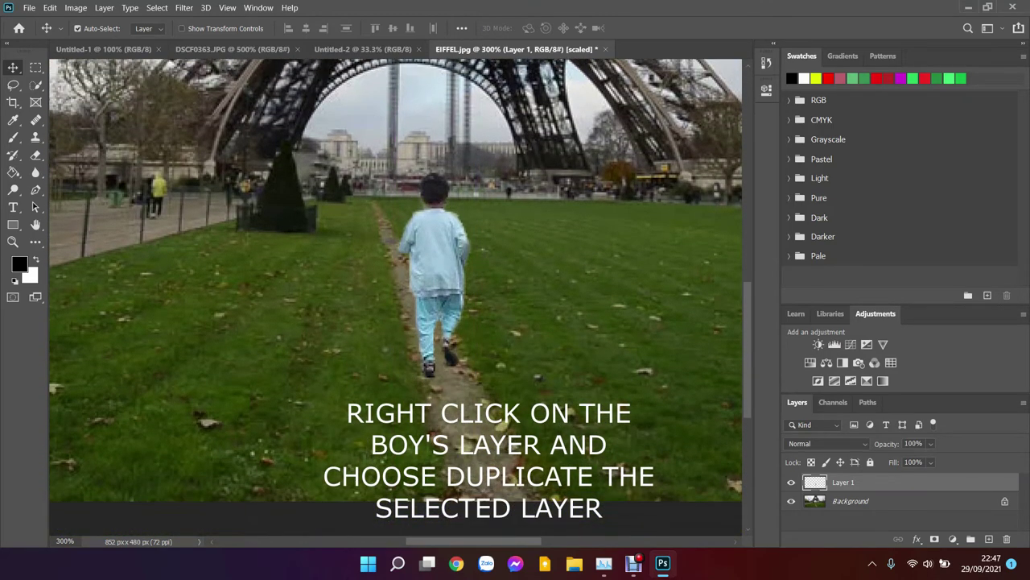
- Duplicate the boy's layer as 'Layer 1 copy'
{"action": "right_click", "coordinate": [854, 481]}
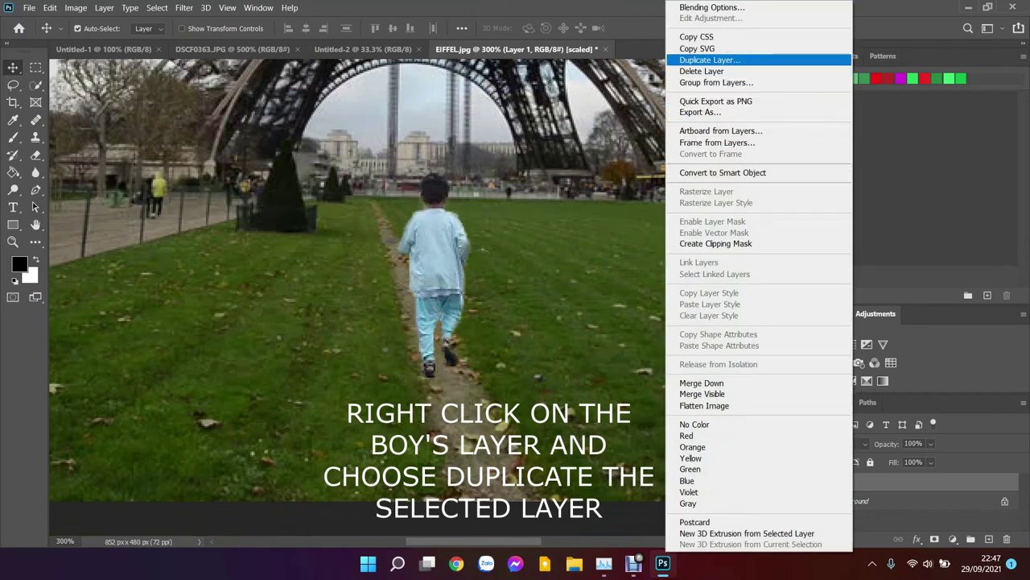
{"action": "left_click", "coordinate": [710, 60]}
{"action": "key", "text": "Return"}
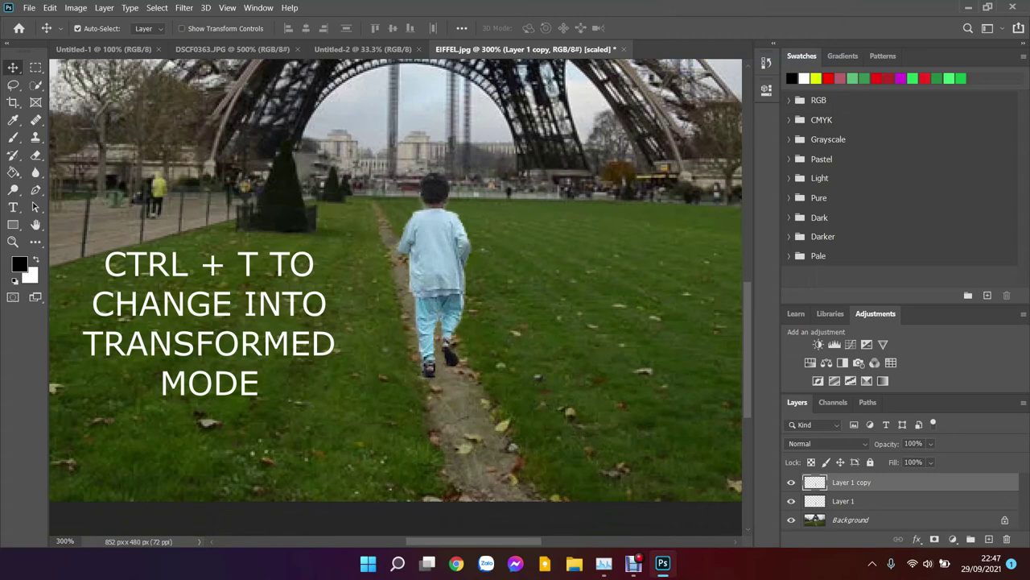
- Distort the copy into a flattened, slanted shape extending from the boy's feet
{"action": "key", "text": "ctrl+t"}
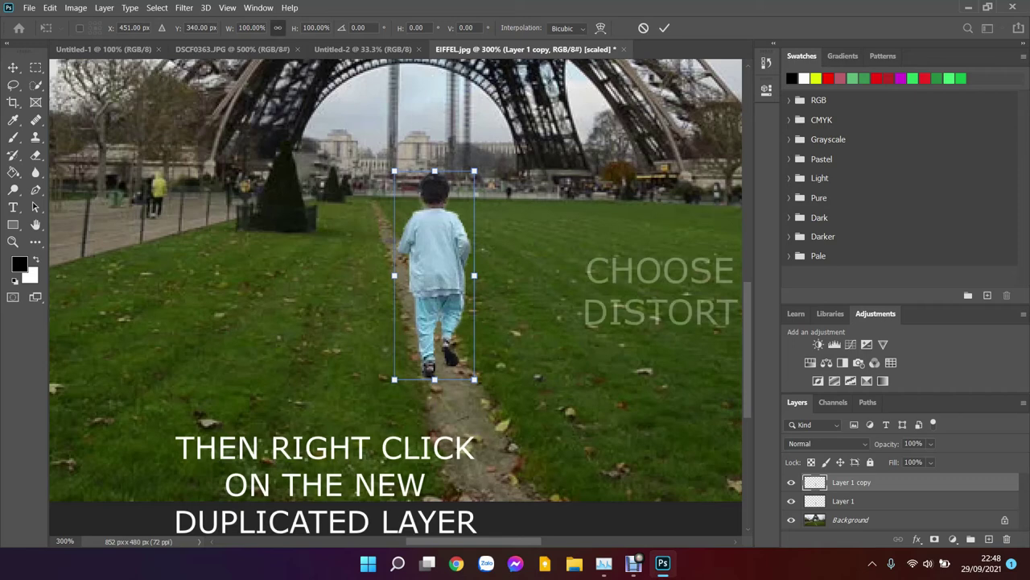
{"action": "right_click", "coordinate": [433, 234]}
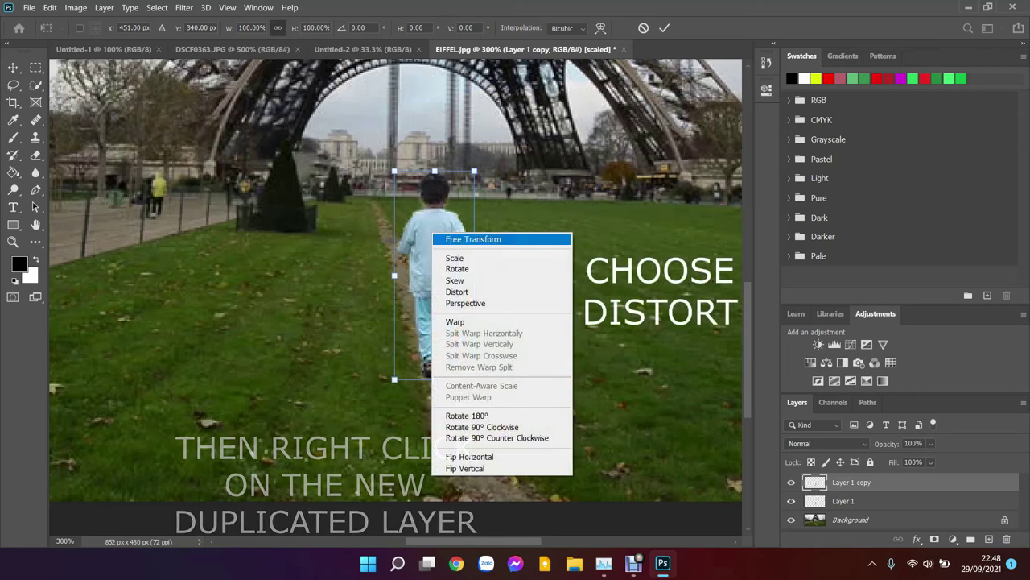
{"action": "left_click", "coordinate": [456, 292]}
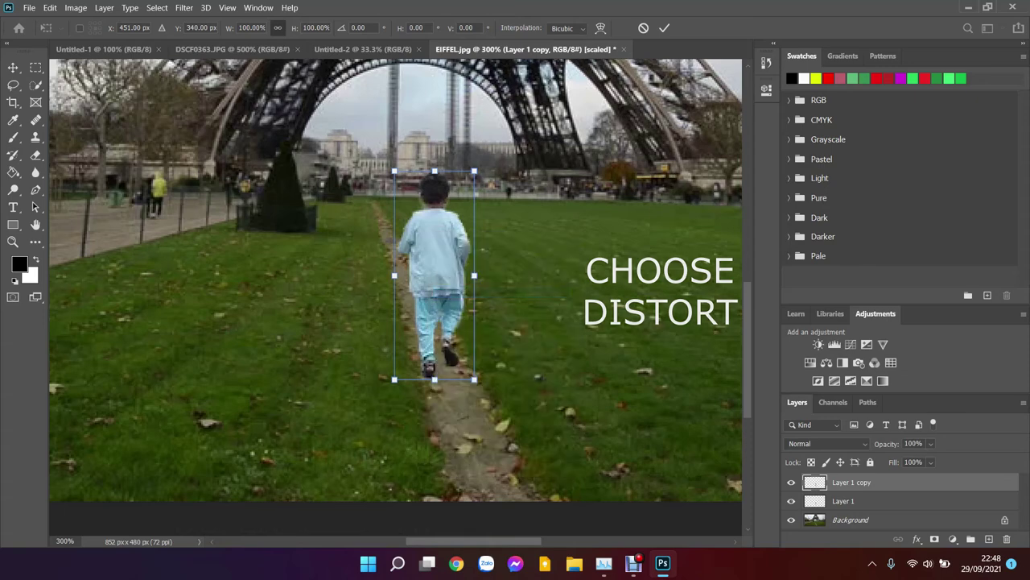
{"action": "mouse_move", "coordinate": [435, 171]}
{"action": "left_mouse_down"}
{"action": "mouse_move", "coordinate": [566, 416]}
{"action": "mouse_move", "coordinate": [515, 420]}
{"action": "left_mouse_up"}
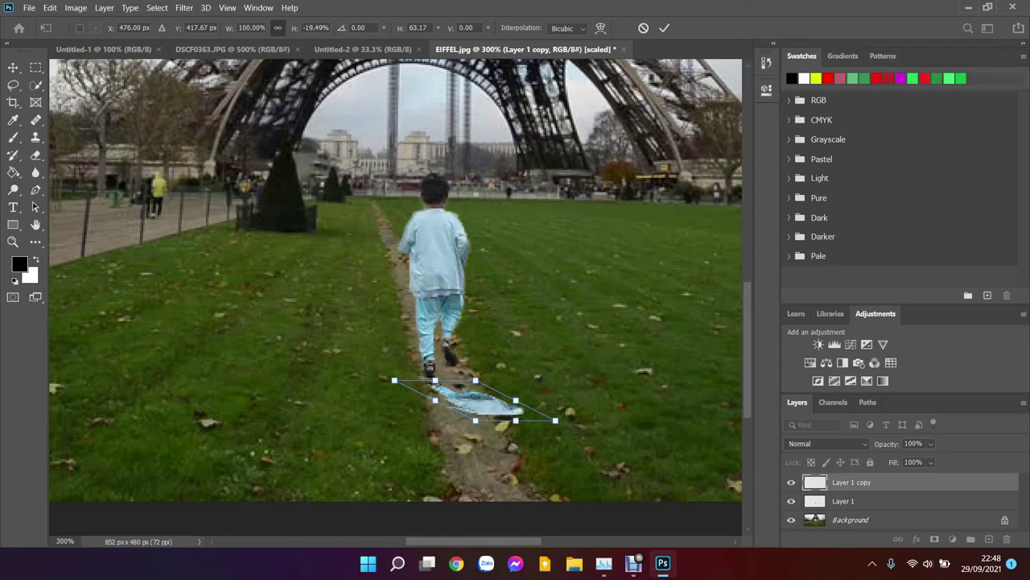
- Scroll the view around the flattened copy while the Distort transform stays active
{"action": "scroll", "coordinate": [394, 372], "scroll_direction": "up", "scroll_amount": 1}
{"action": "scroll", "coordinate": [395, 372], "scroll_direction": "up", "scroll_amount": 1}
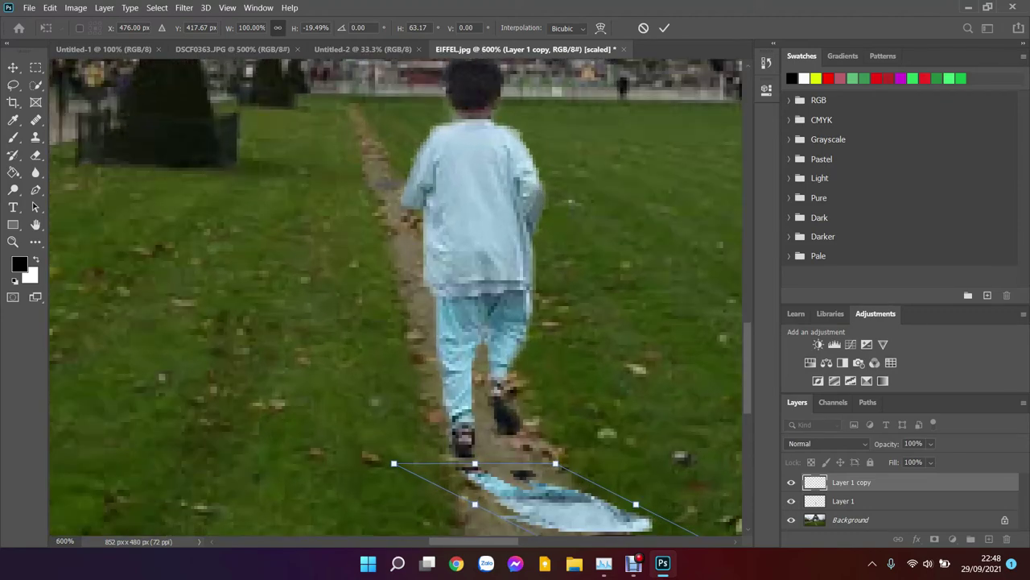
{"action": "scroll", "coordinate": [394, 372], "scroll_direction": "up", "scroll_amount": 1}
{"action": "scroll", "coordinate": [394, 372], "scroll_direction": "up", "scroll_amount": 1}
{"action": "scroll", "coordinate": [378, 362], "scroll_direction": "right", "scroll_amount": 2}
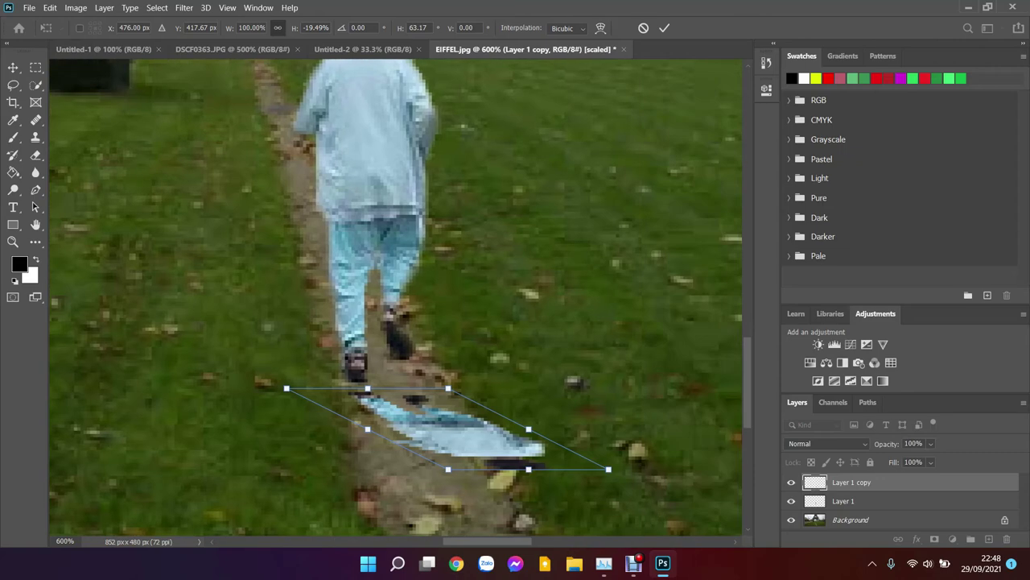
{"action": "scroll", "coordinate": [378, 362], "scroll_direction": "down", "scroll_amount": 1}
{"action": "scroll", "coordinate": [378, 362], "scroll_direction": "up", "scroll_amount": 1}
{"action": "scroll", "coordinate": [379, 362], "scroll_direction": "up", "scroll_amount": 2}
{"action": "scroll", "coordinate": [395, 297], "scroll_direction": "down", "scroll_amount": 1}
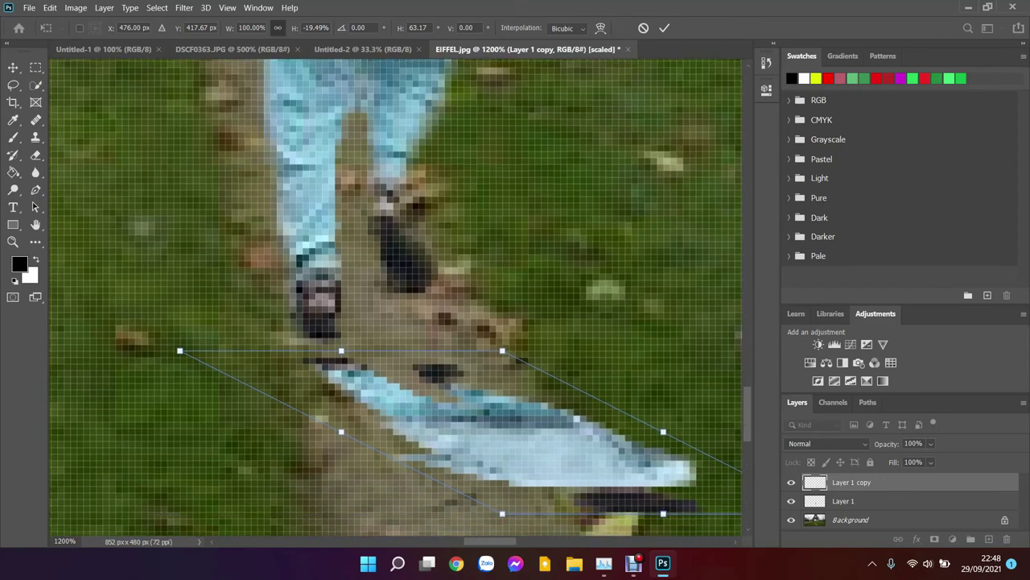
{"action": "scroll", "coordinate": [395, 298], "scroll_direction": "down", "scroll_amount": 1}
- Commit the transform and choose the Paint Bucket Tool with black as the foreground colour
{"action": "right_click", "coordinate": [13, 120]}
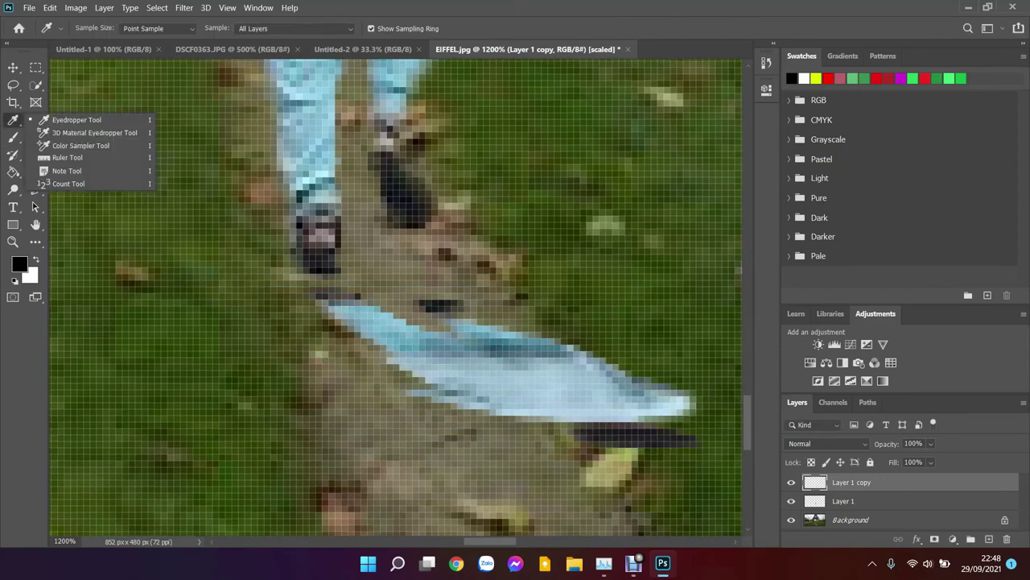
{"action": "right_click", "coordinate": [13, 137]}
{"action": "right_click", "coordinate": [13, 155]}
{"action": "left_click", "coordinate": [84, 198]}
{"action": "right_click", "coordinate": [13, 171]}
{"action": "left_click", "coordinate": [78, 185]}
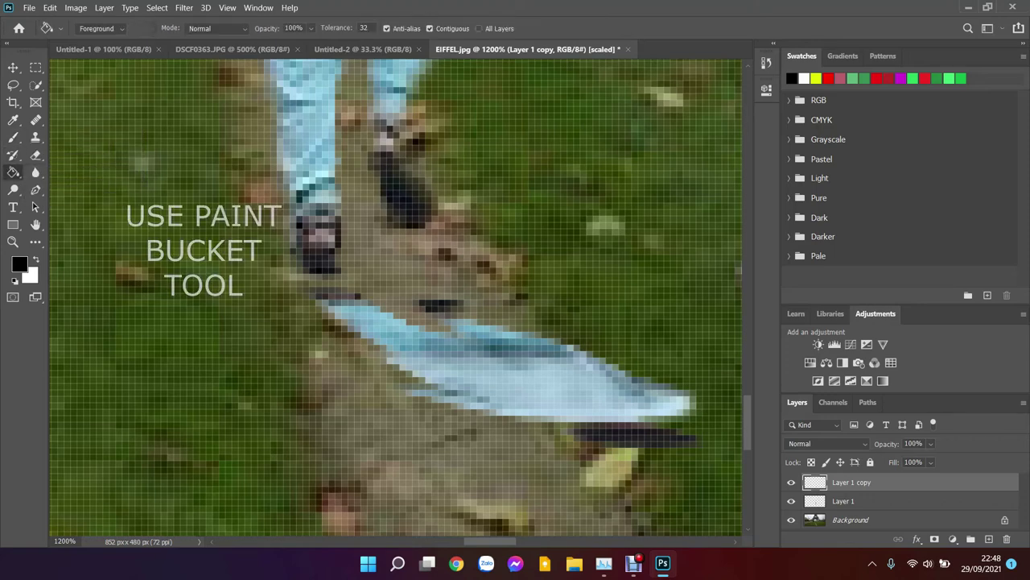
{"action": "left_click", "coordinate": [19, 264]}
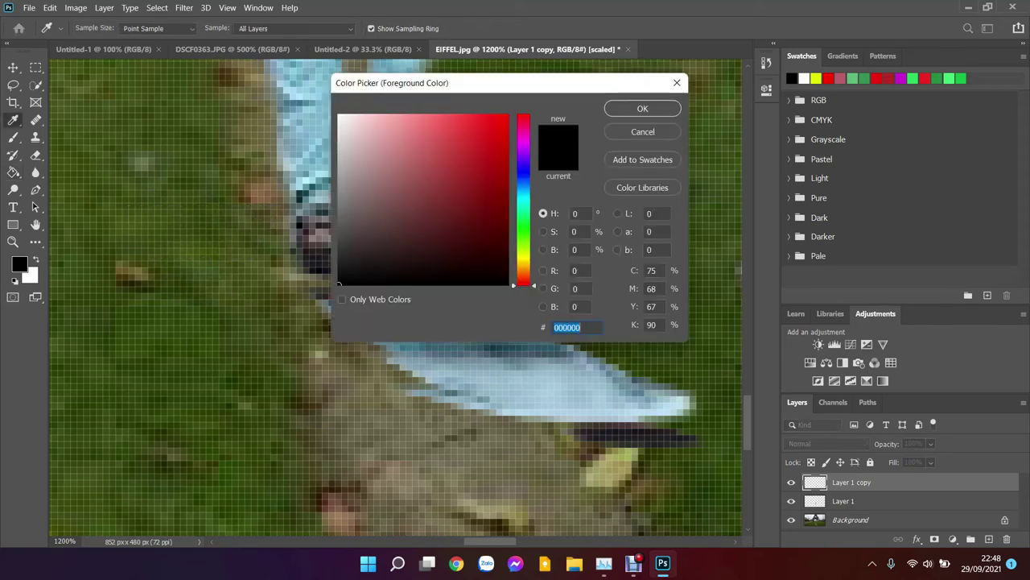
{"action": "key", "text": "Escape"}
- Fill every part of the flattened shadow shape black, including its stripes, edges and tip
{"action": "left_click", "coordinate": [384, 332]}
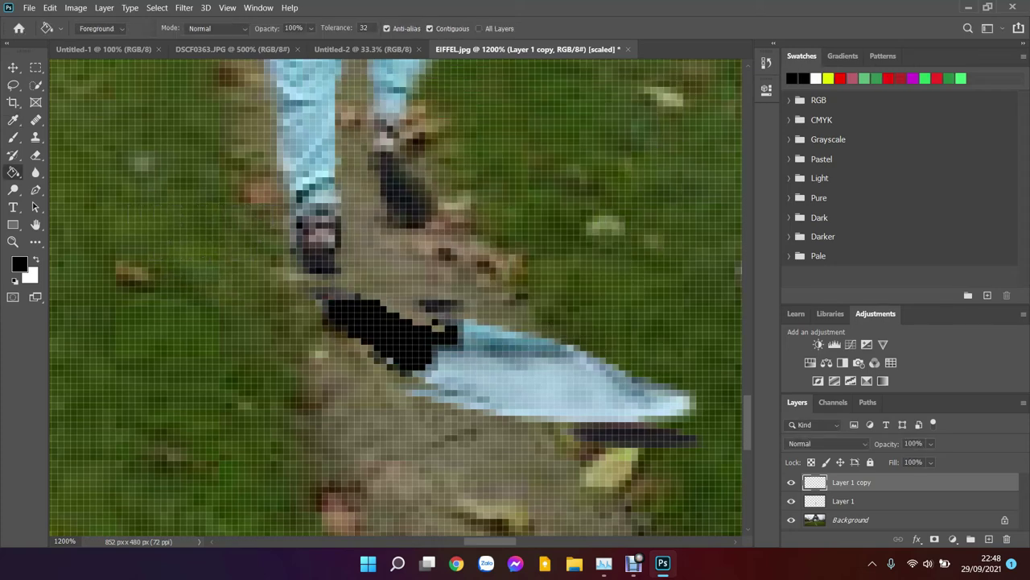
{"action": "left_click", "coordinate": [418, 354]}
{"action": "left_click", "coordinate": [463, 347]}
{"action": "left_click", "coordinate": [451, 322]}
{"action": "left_click", "coordinate": [564, 387]}
{"action": "left_click", "coordinate": [620, 398]}
{"action": "left_click", "coordinate": [548, 343]}
{"action": "left_click", "coordinate": [611, 431]}
{"action": "left_click", "coordinate": [620, 439]}
{"action": "left_click", "coordinate": [689, 402]}
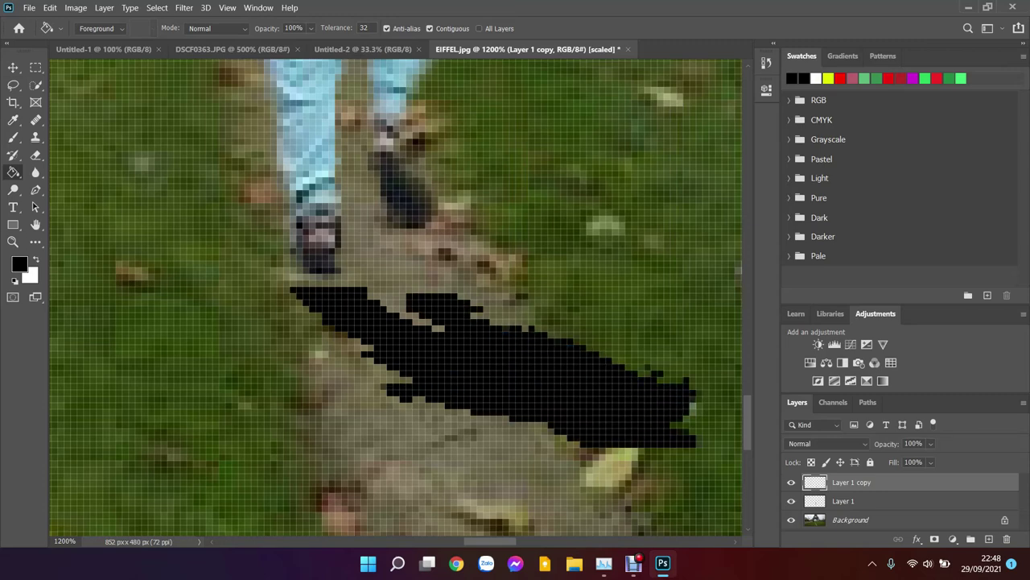
{"action": "key", "text": "v"}
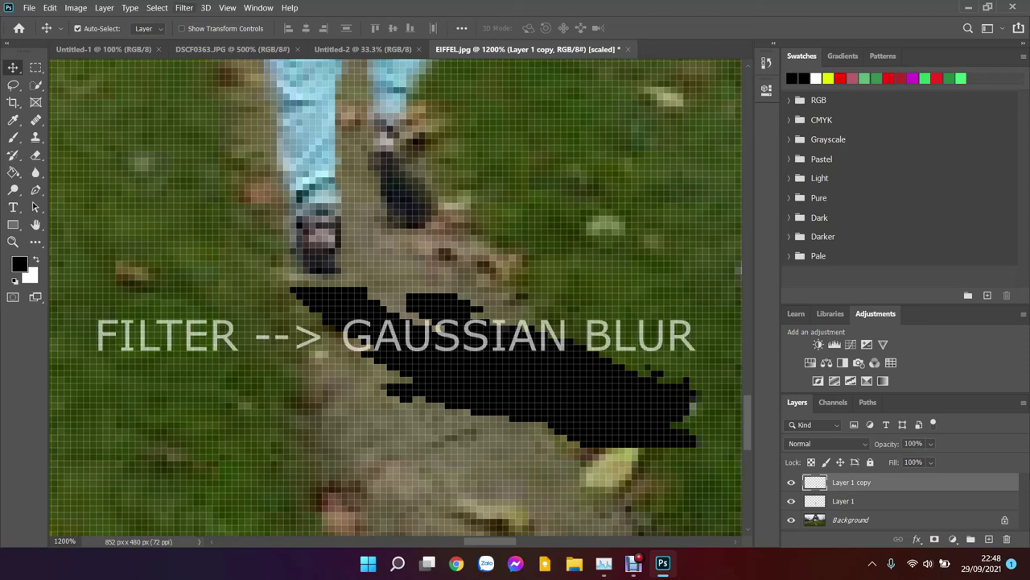
- Soften the black shadow with a Gaussian Blur of about 8.6 pixels radius
{"action": "left_click", "coordinate": [183, 8]}
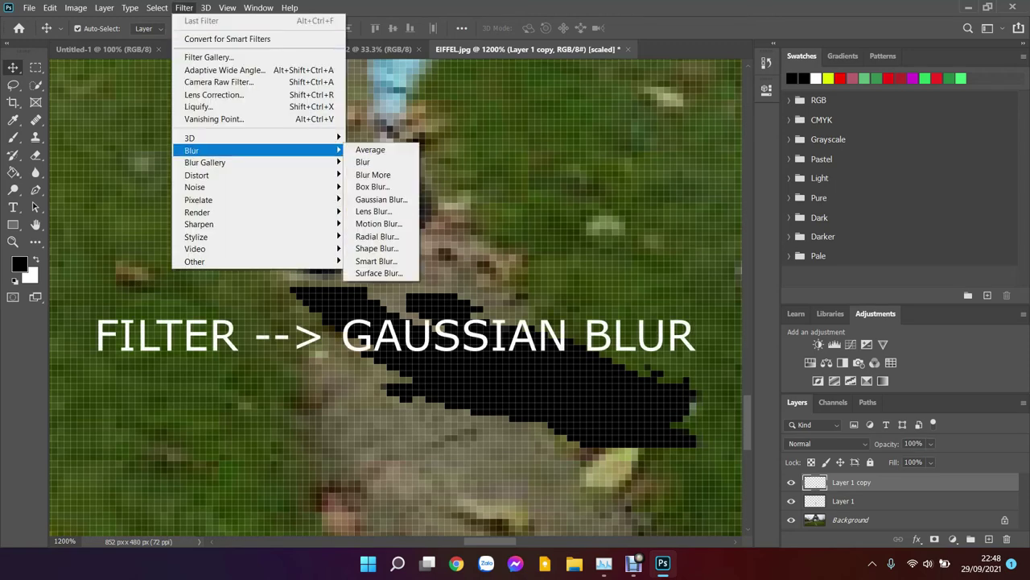
{"action": "left_click", "coordinate": [381, 199]}
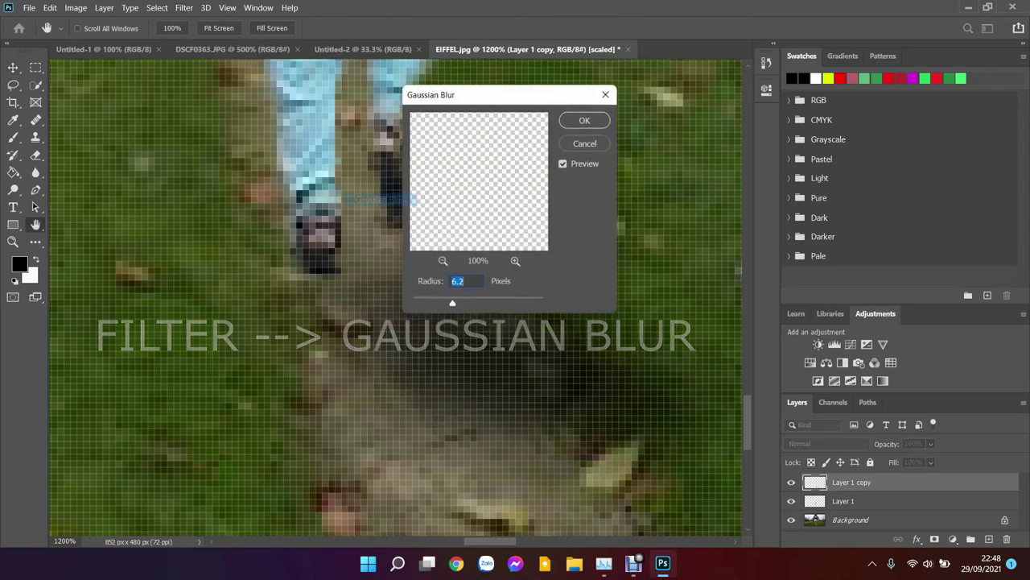
{"action": "key", "text": "shift+Up"}
{"action": "key", "text": "shift+Up"}
{"action": "key", "text": "shift+Up"}
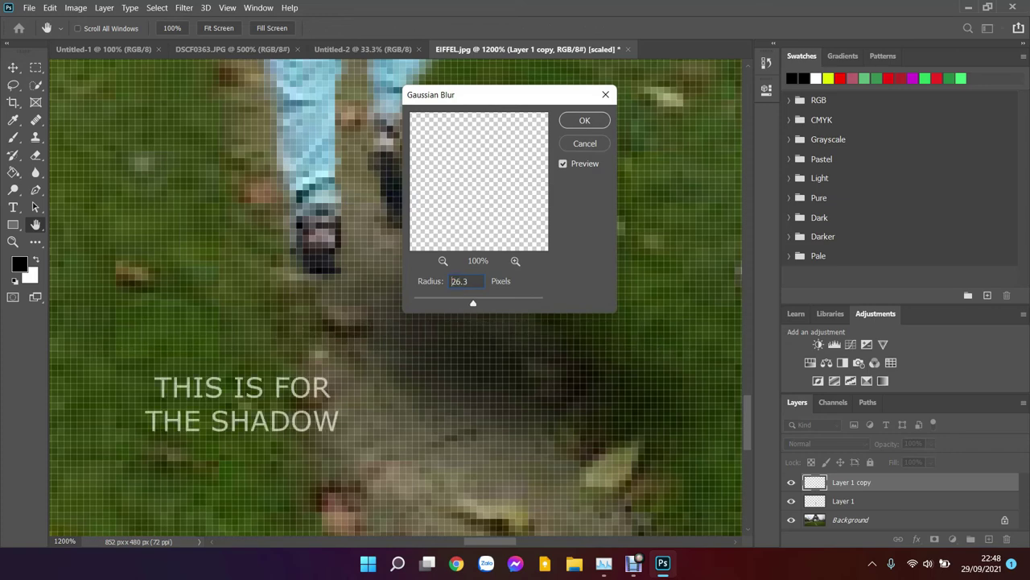
{"action": "key", "text": "Up"}
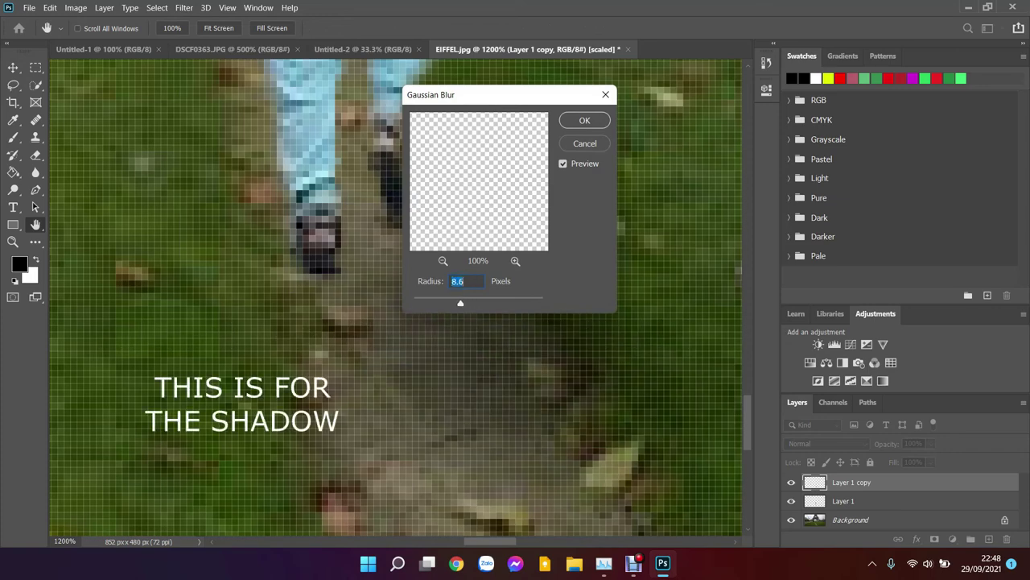
{"action": "key", "text": "Return"}
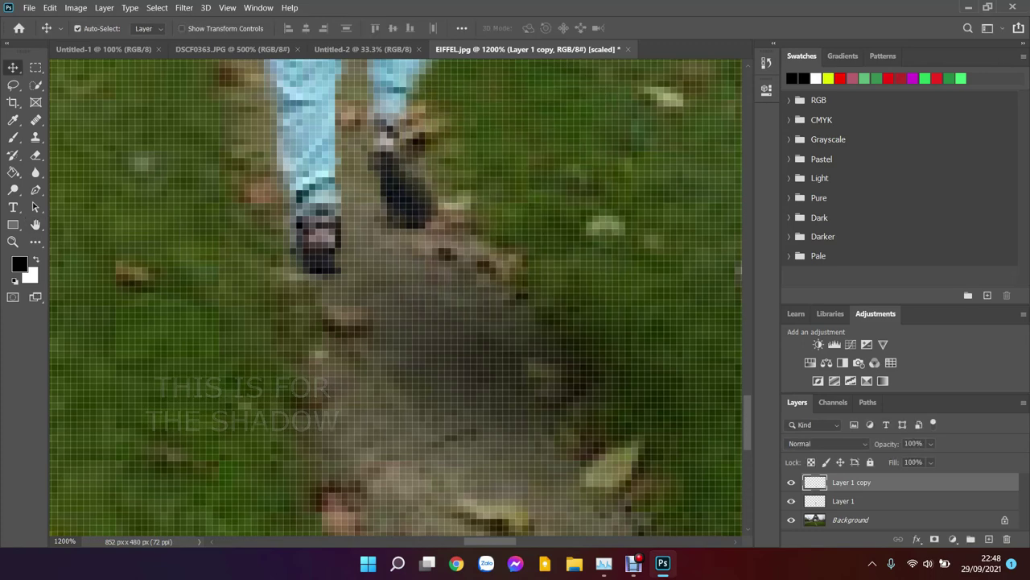
{"action": "key", "text": "ctrl+minus"}
{"action": "key", "text": "ctrl+minus"}
{"action": "key", "text": "ctrl+minus"}
{"action": "key", "text": "ctrl+minus"}
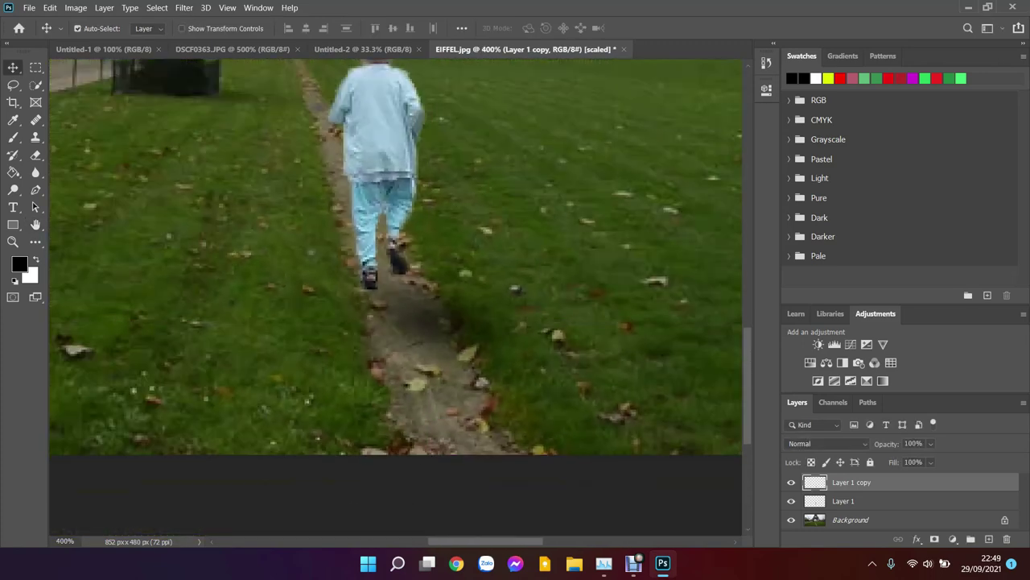
- Nudge the black shadow into place under the boy's feet
{"action": "left_click_drag", "start_coordinate": [367, 225], "coordinate": [415, 268]}
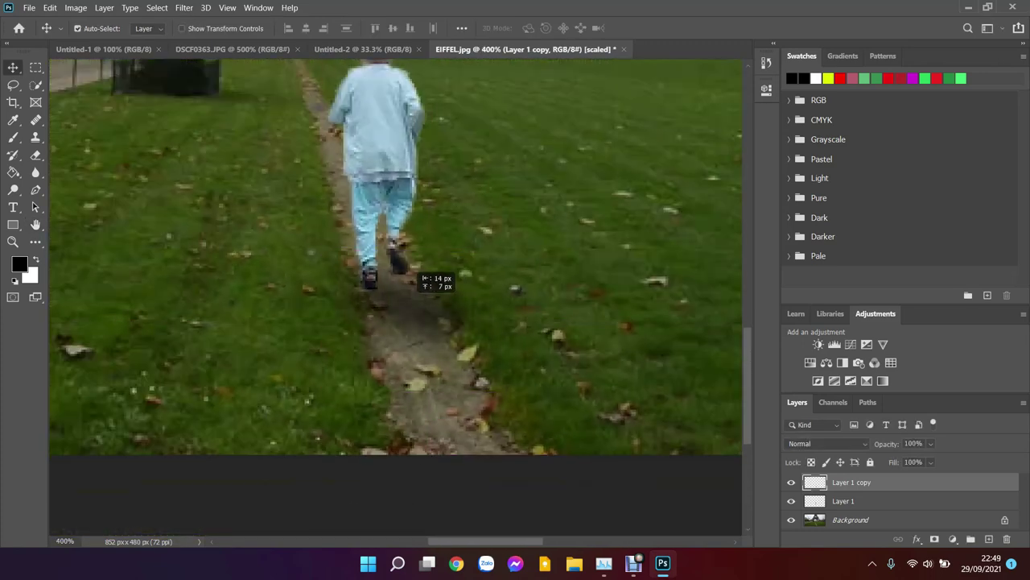
{"action": "scroll", "coordinate": [415, 267], "scroll_direction": "up", "scroll_amount": 3}
{"action": "scroll", "coordinate": [415, 267], "scroll_direction": "up", "scroll_amount": 2}
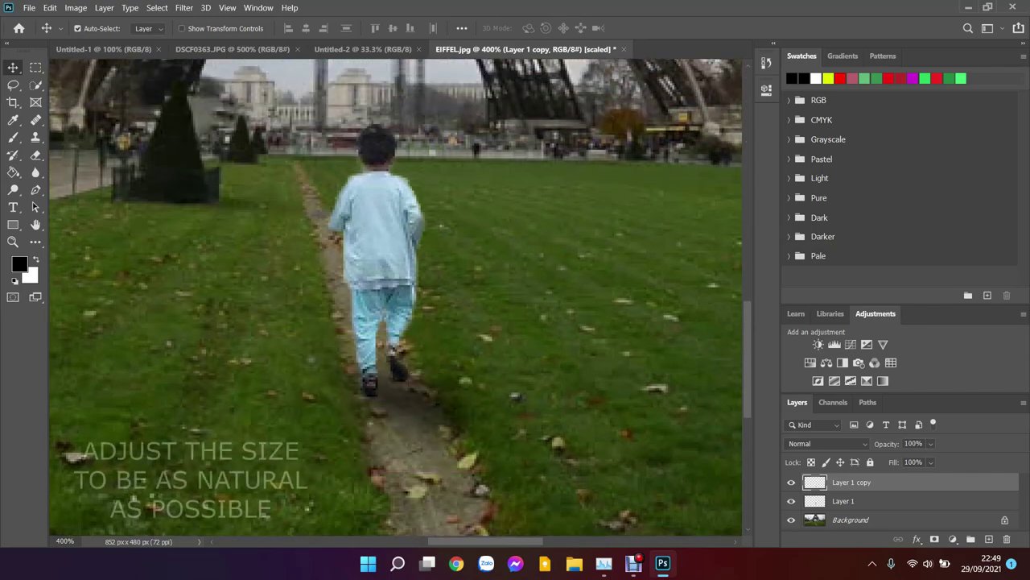
- Scale the boy down to about 79% (78.69%) and commit the transform
{"action": "key", "text": "ctrl+minus"}
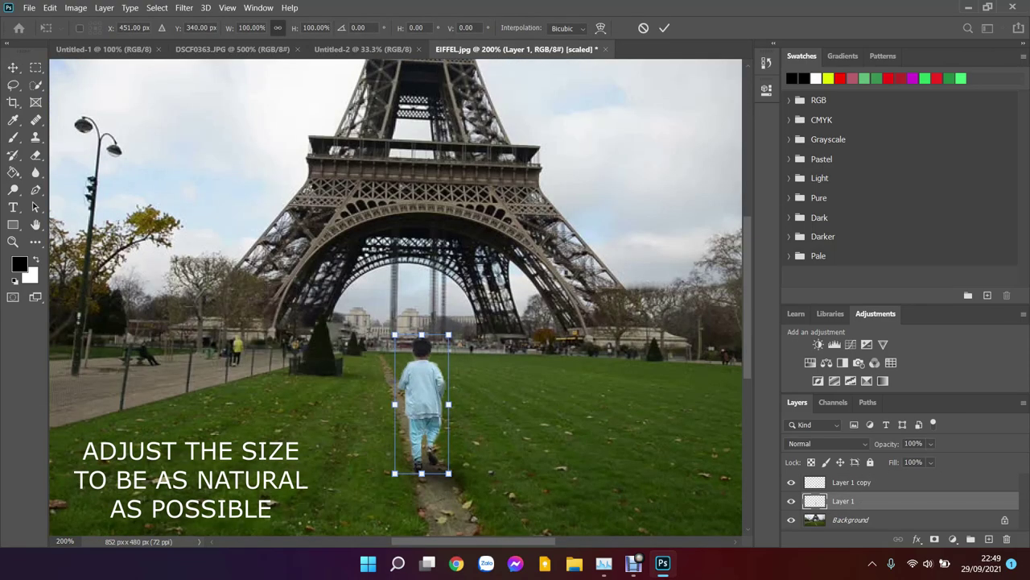
{"action": "left_click_drag", "start_coordinate": [448, 334], "coordinate": [437, 365]}
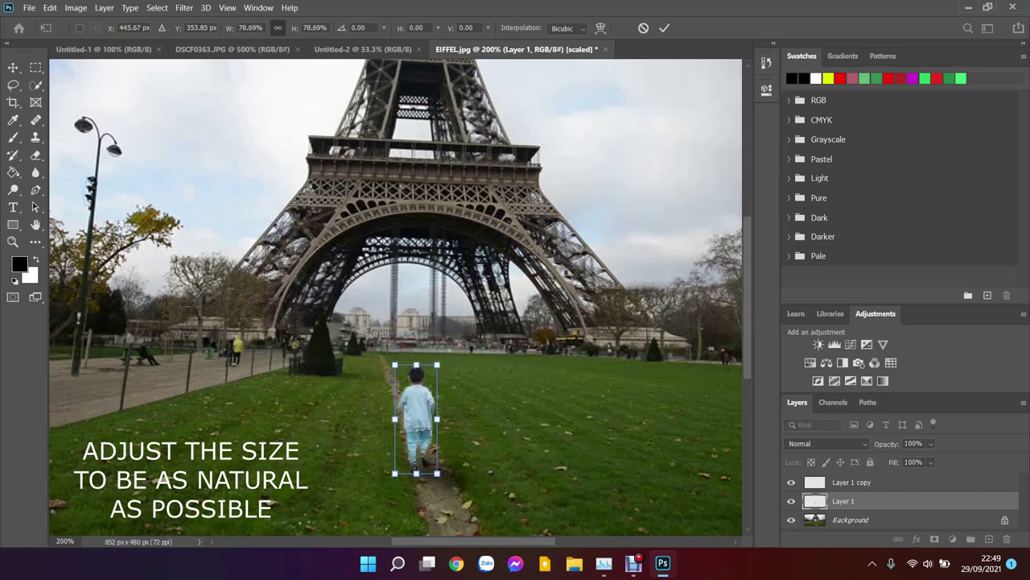
{"action": "key", "text": "Return"}
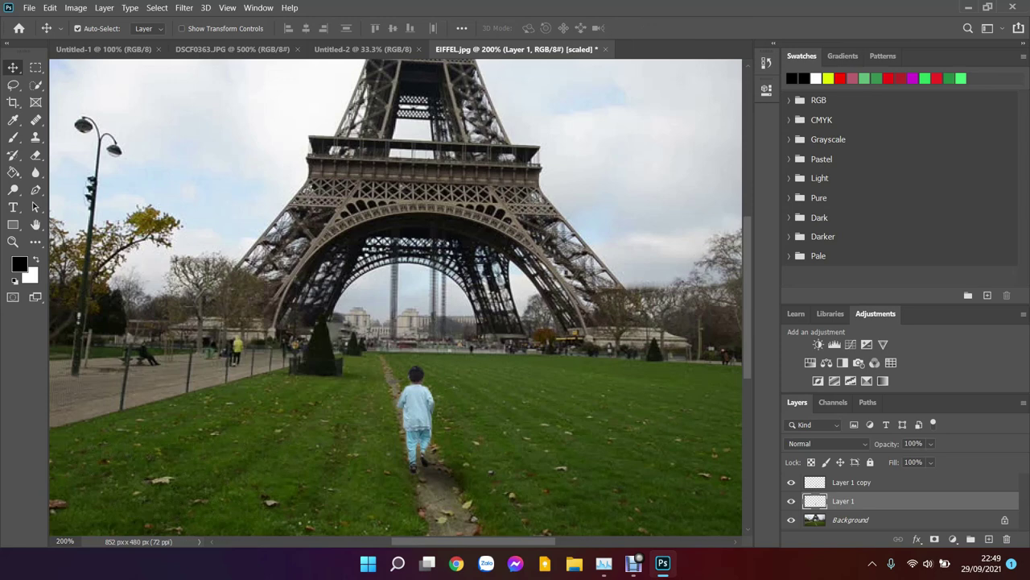